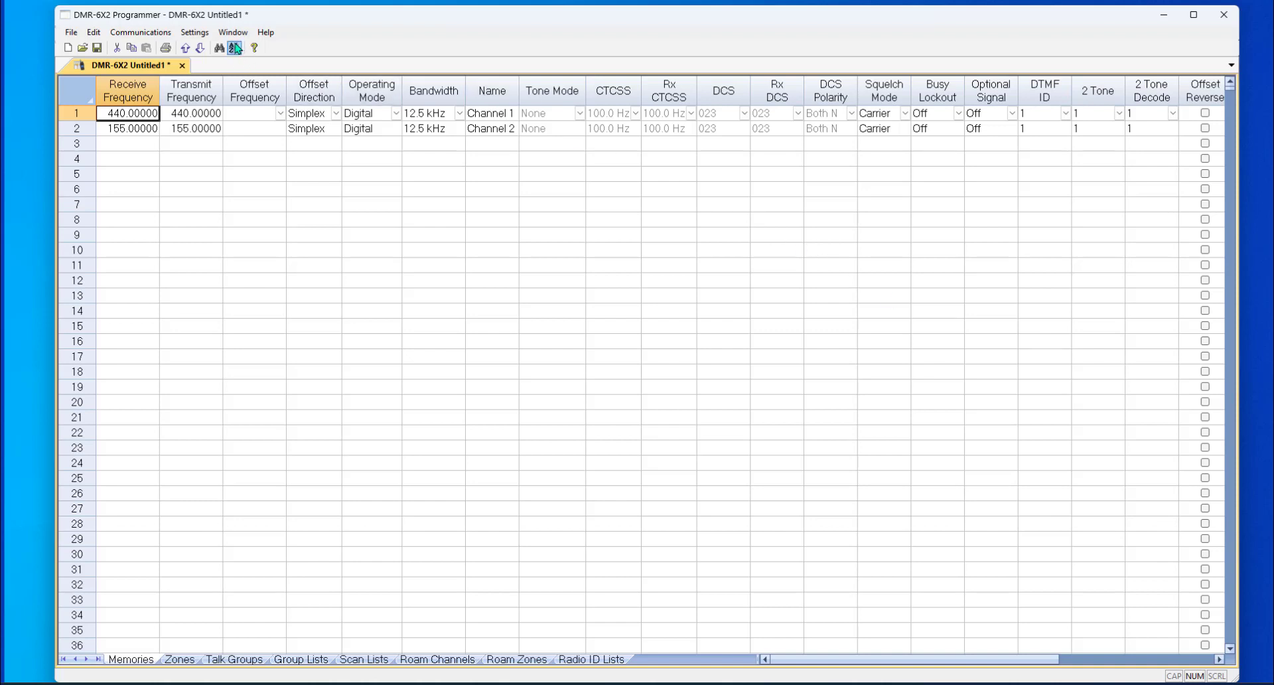
Check for program updates, close the DMR-6X2 Programmer without saving the untitled file, and install the needed module updates.
click(264, 33)
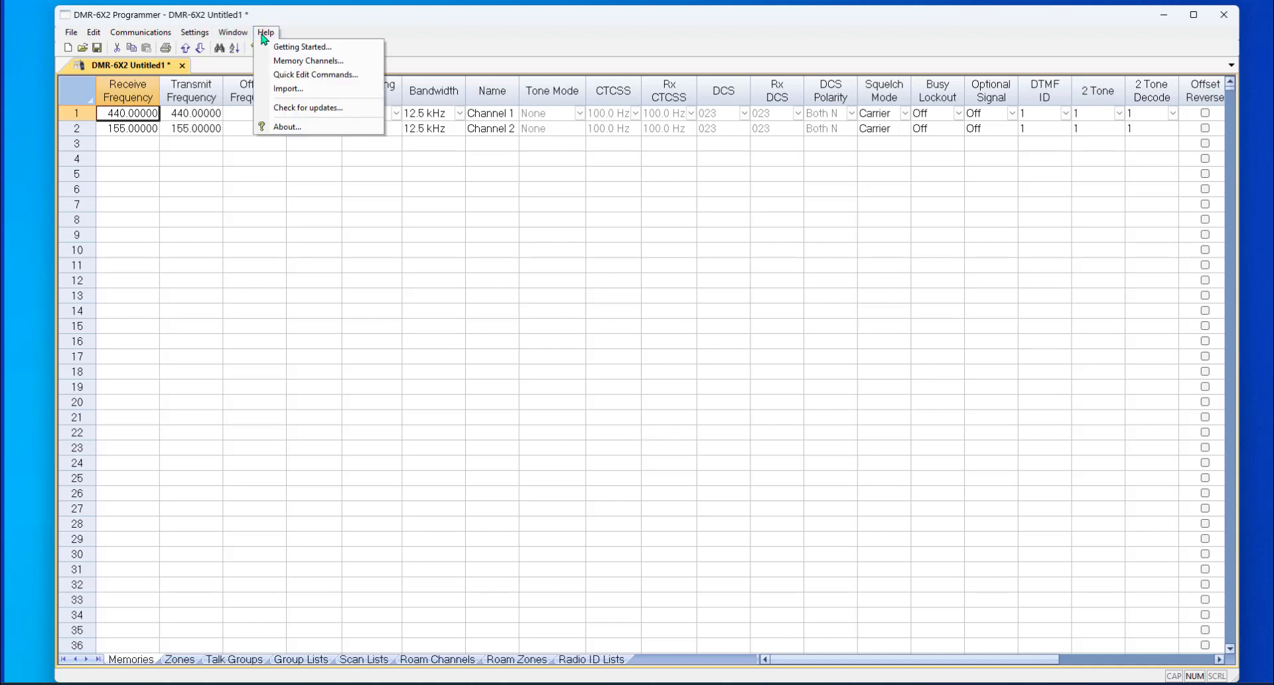
click(279, 110)
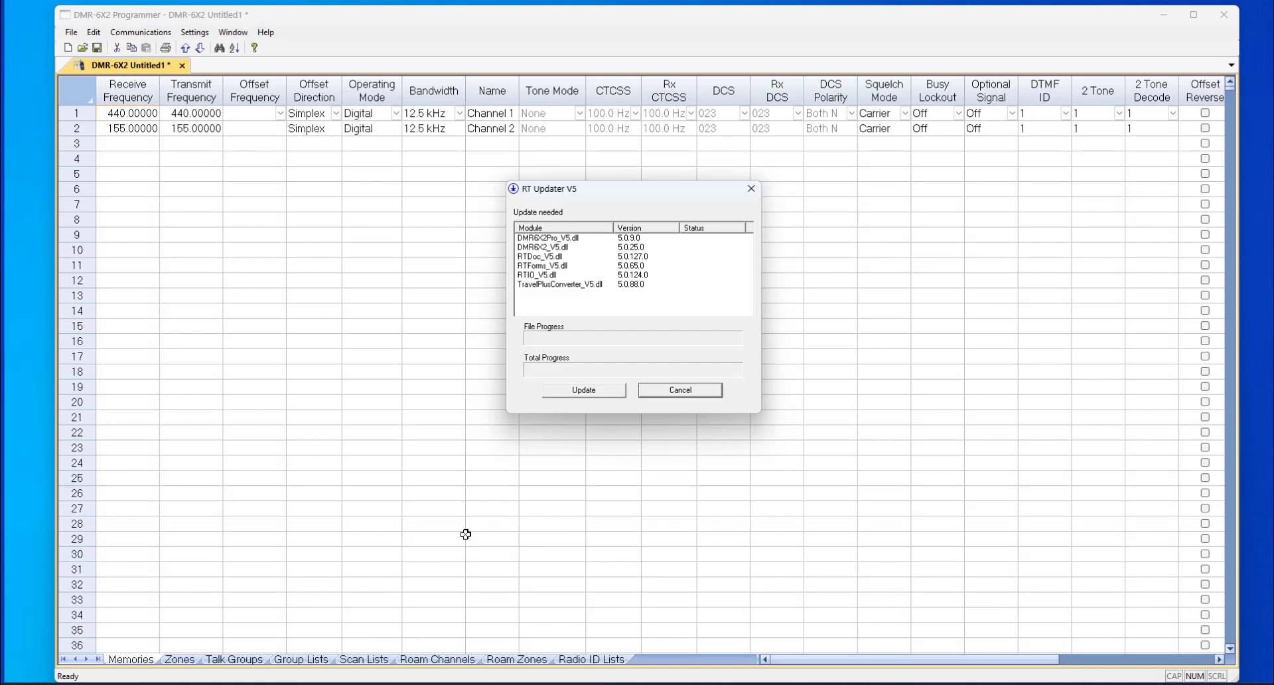
click(1223, 18)
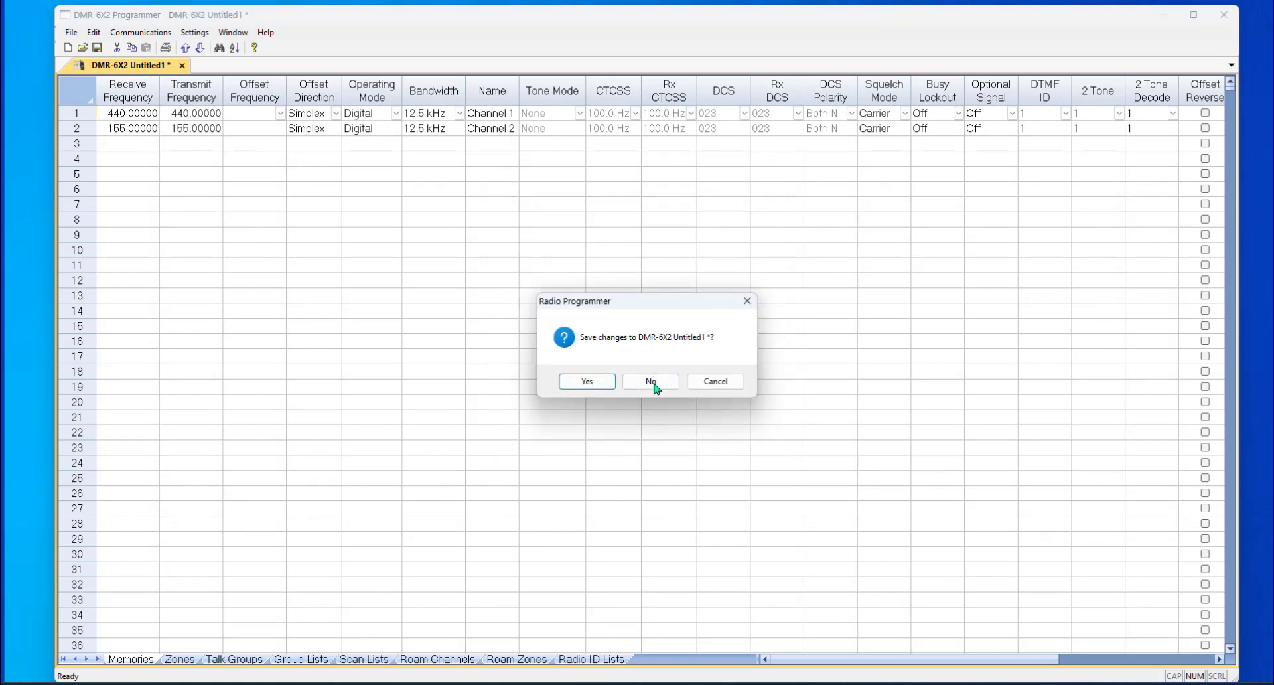
click(650, 381)
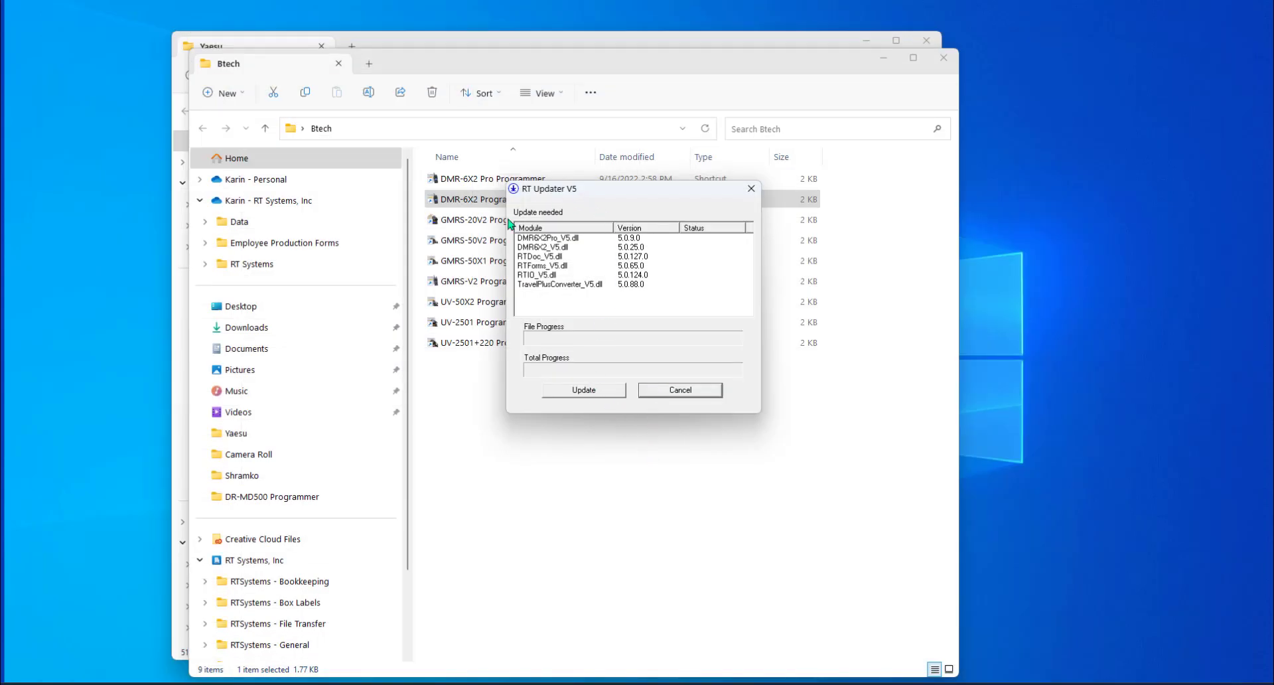
click(603, 393)
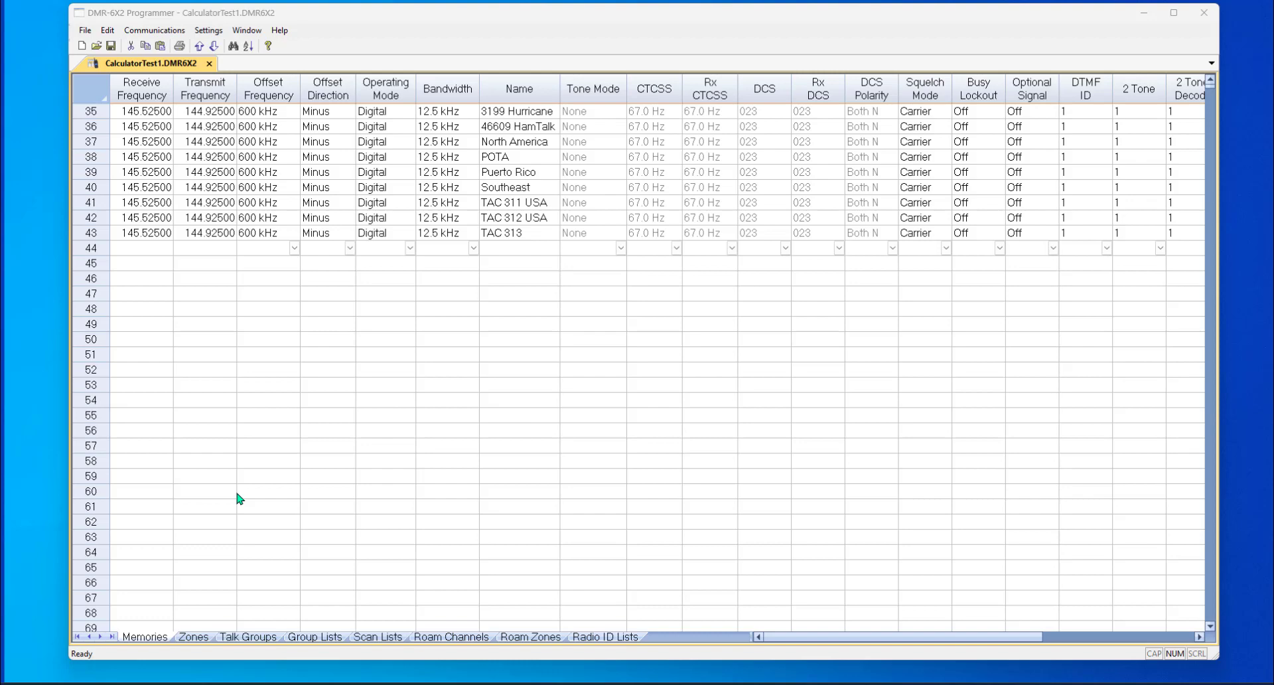
Review the talk group list, and add three zones named Alabama, Tenn and Ohio in the rows below the Ga zone.
click(209, 30)
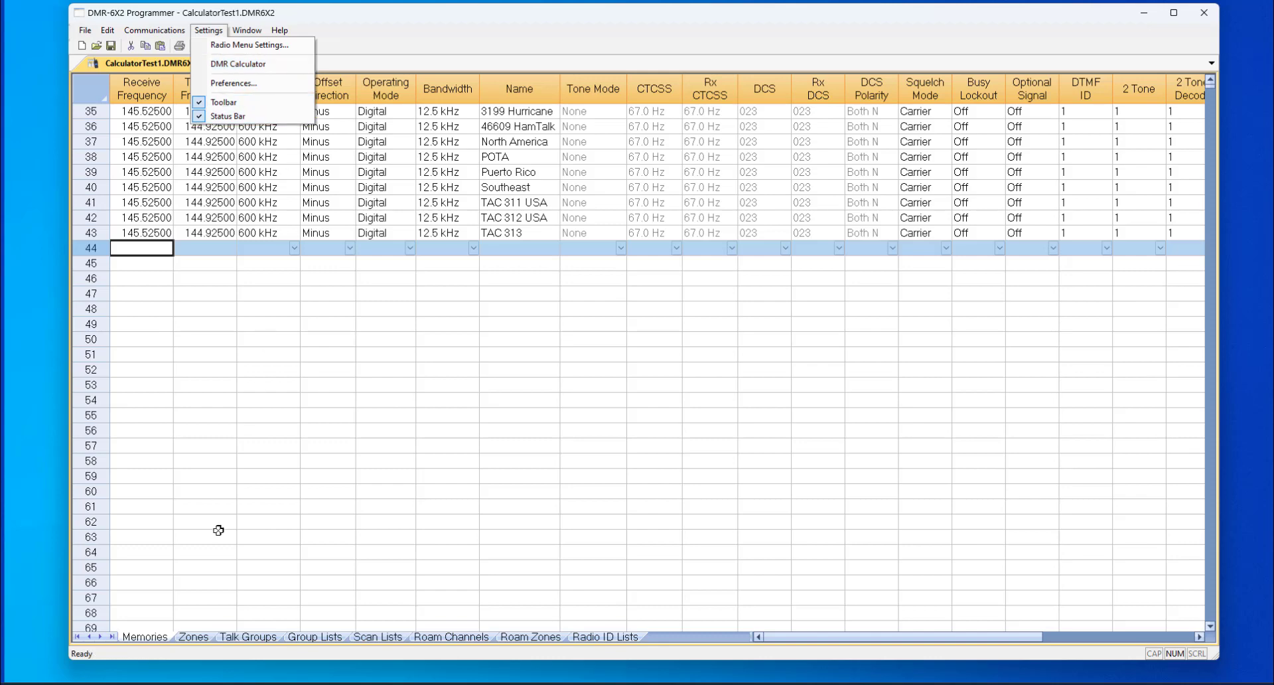
click(248, 637)
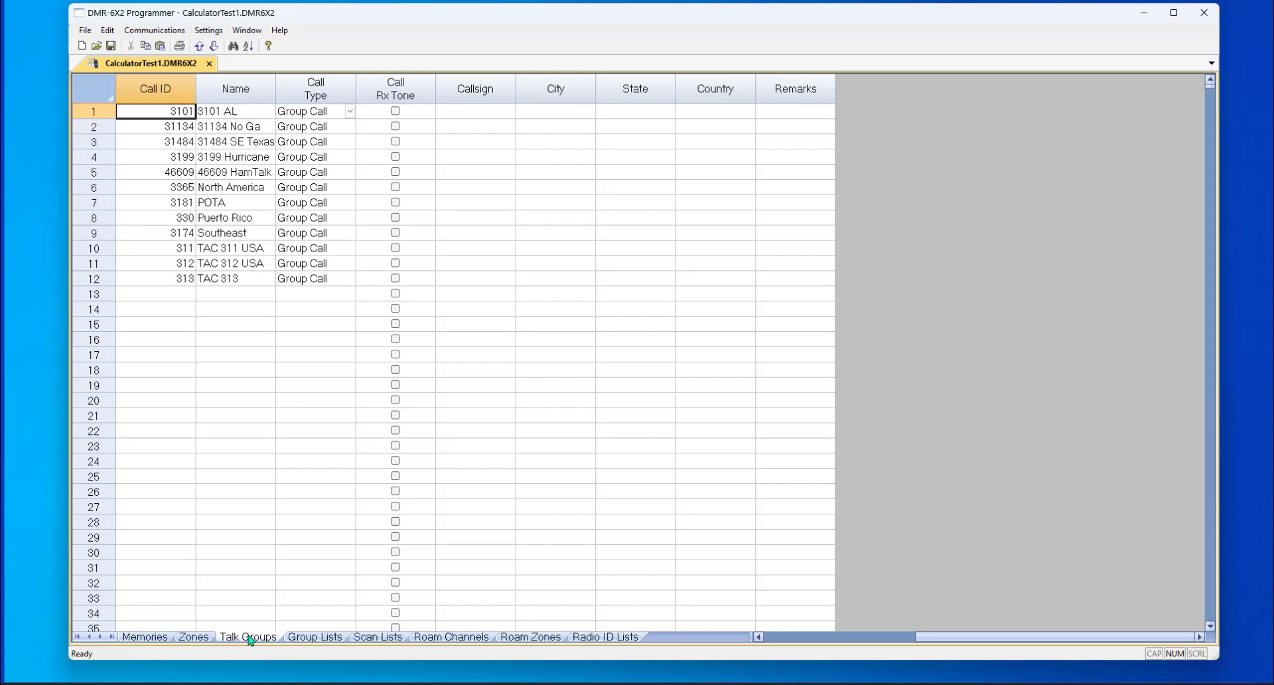
click(192, 637)
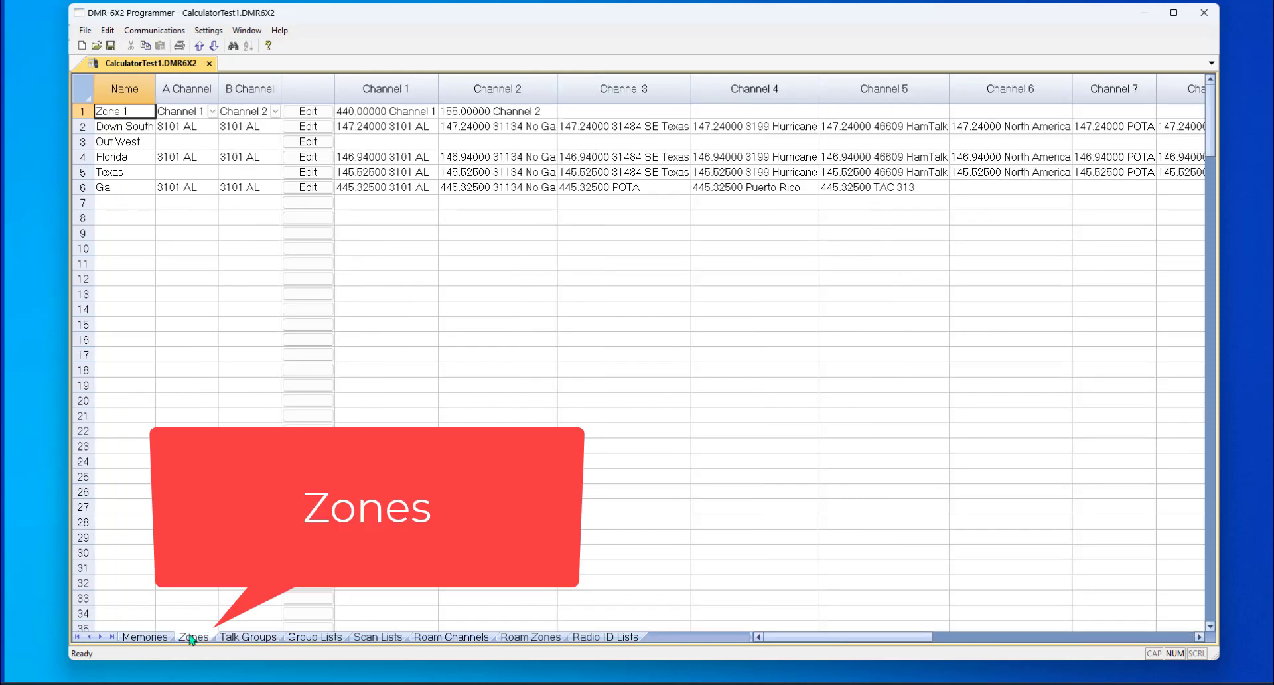
click(129, 203)
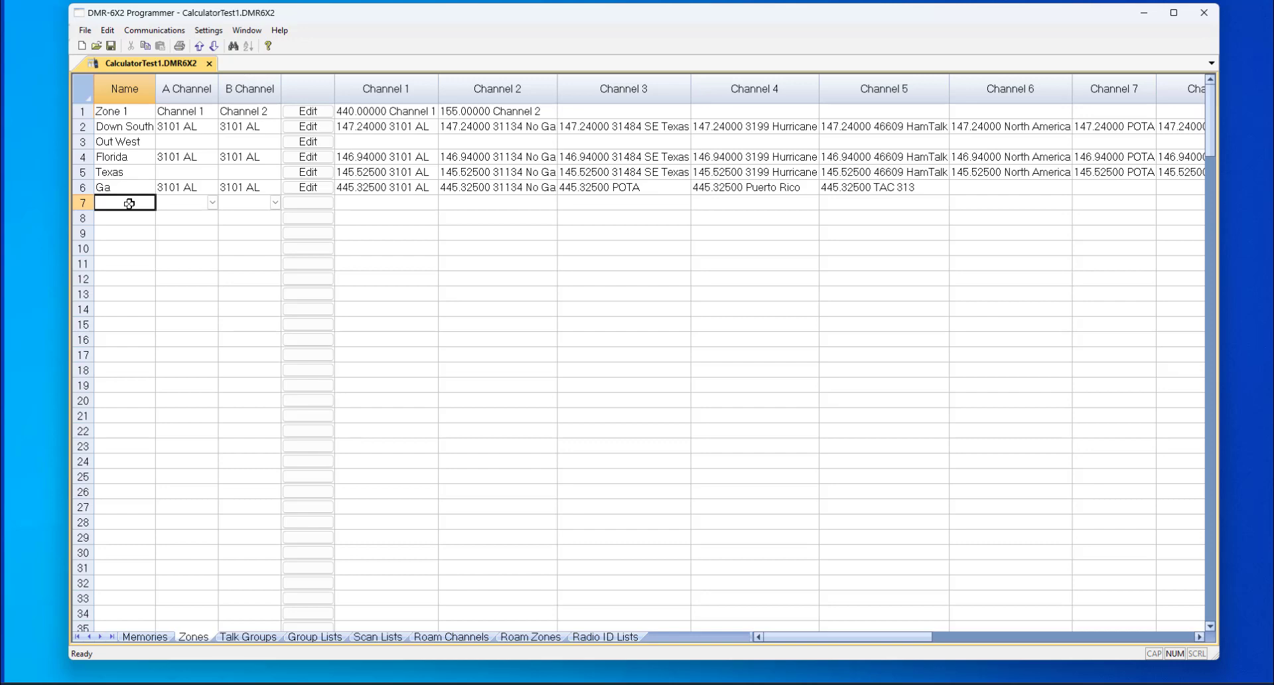
text(Alabama)
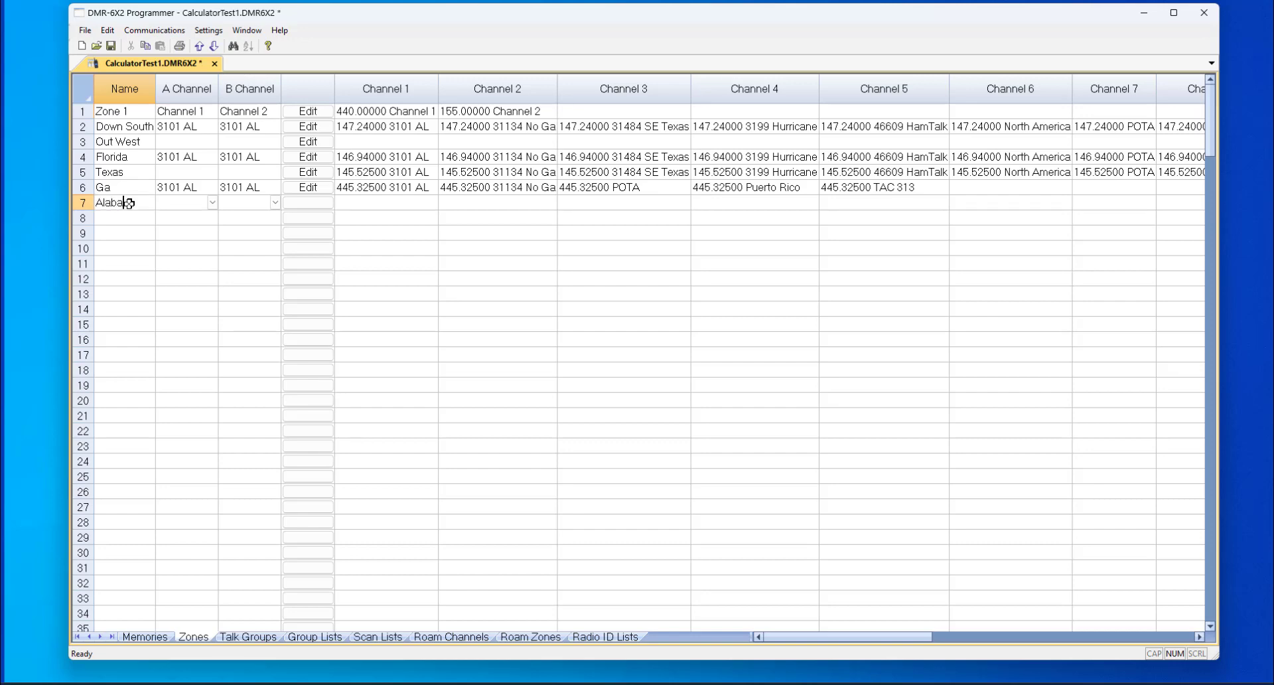
key(Return)
text(Tenn)
key(Return)
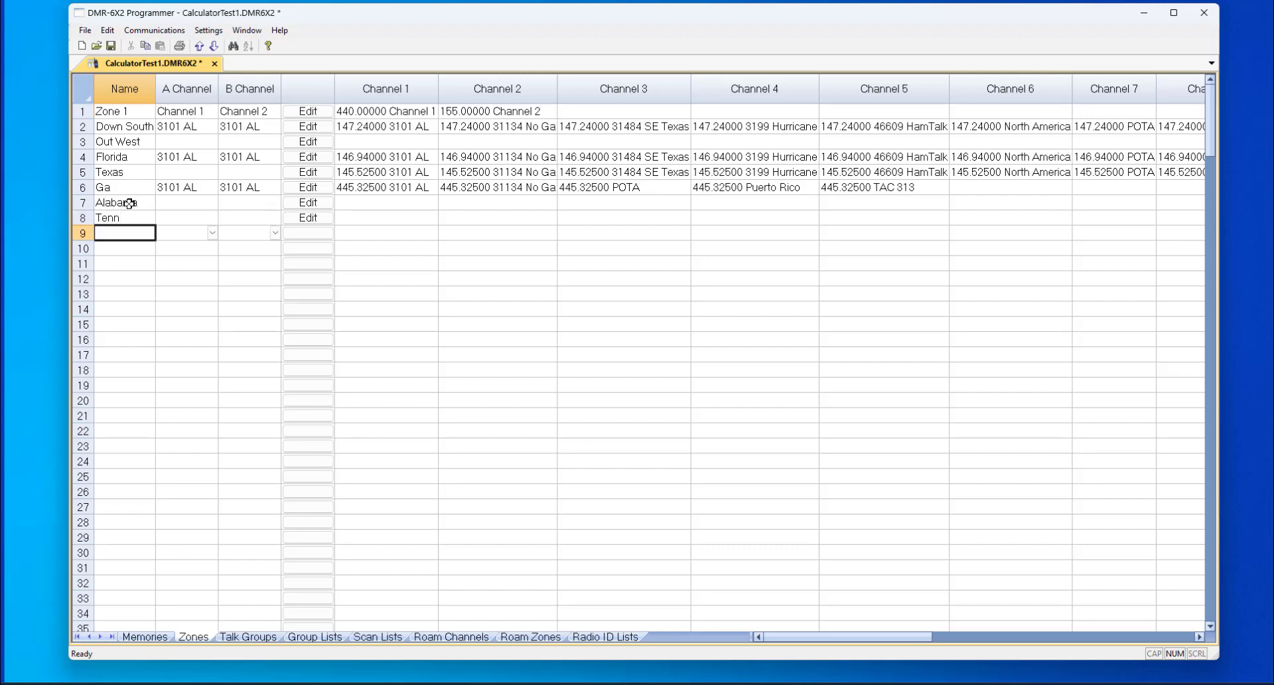
text(Ohio)
key(Return)
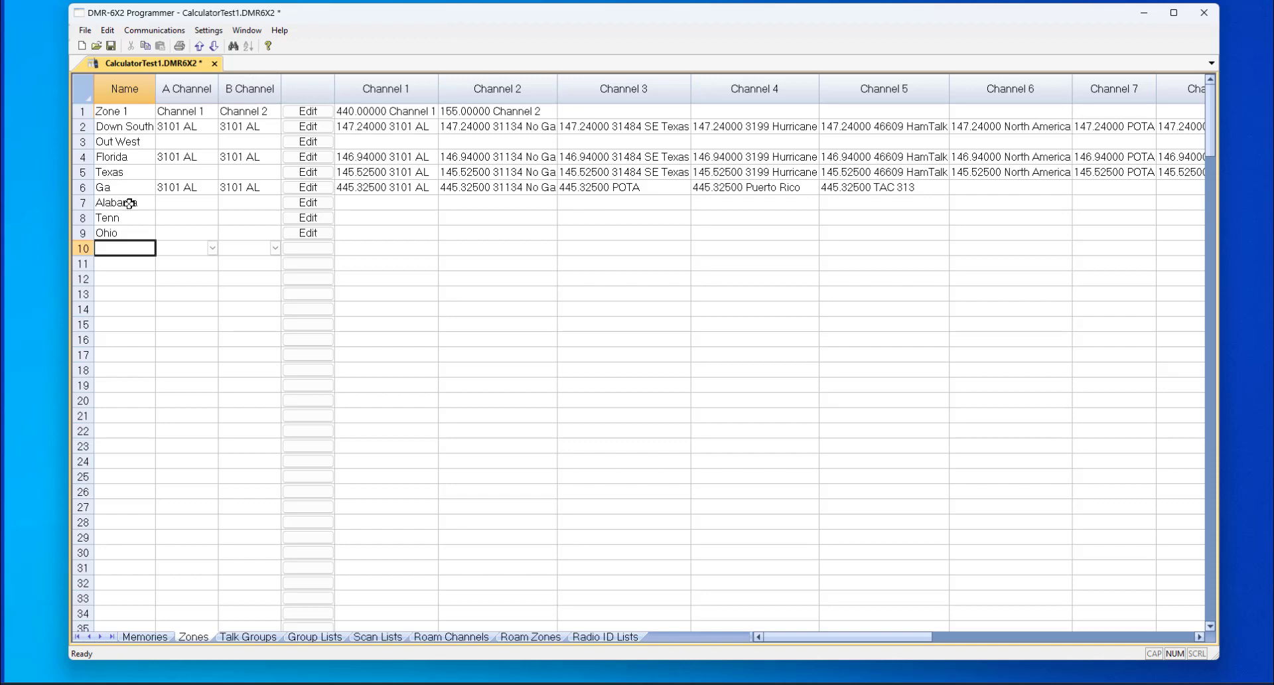
Open the DMR Calculator from the memory channels, expand its talk groups, and set the RX frequency to 145.5.
click(142, 638)
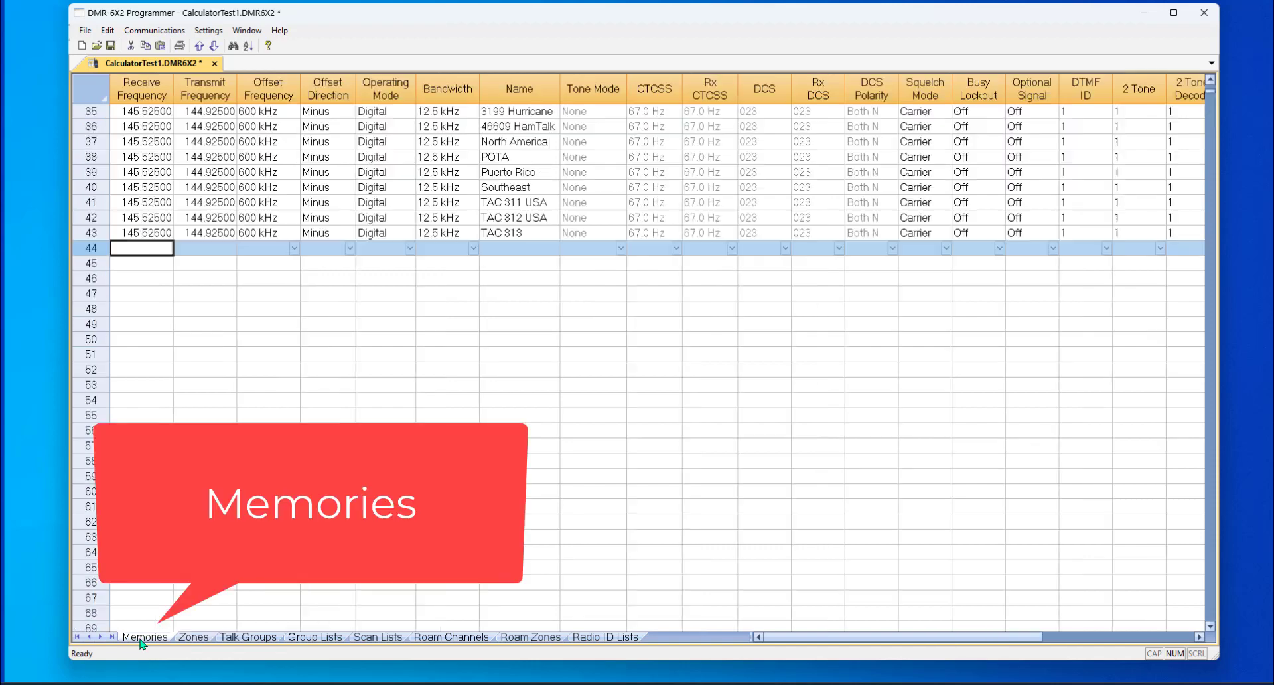
click(210, 31)
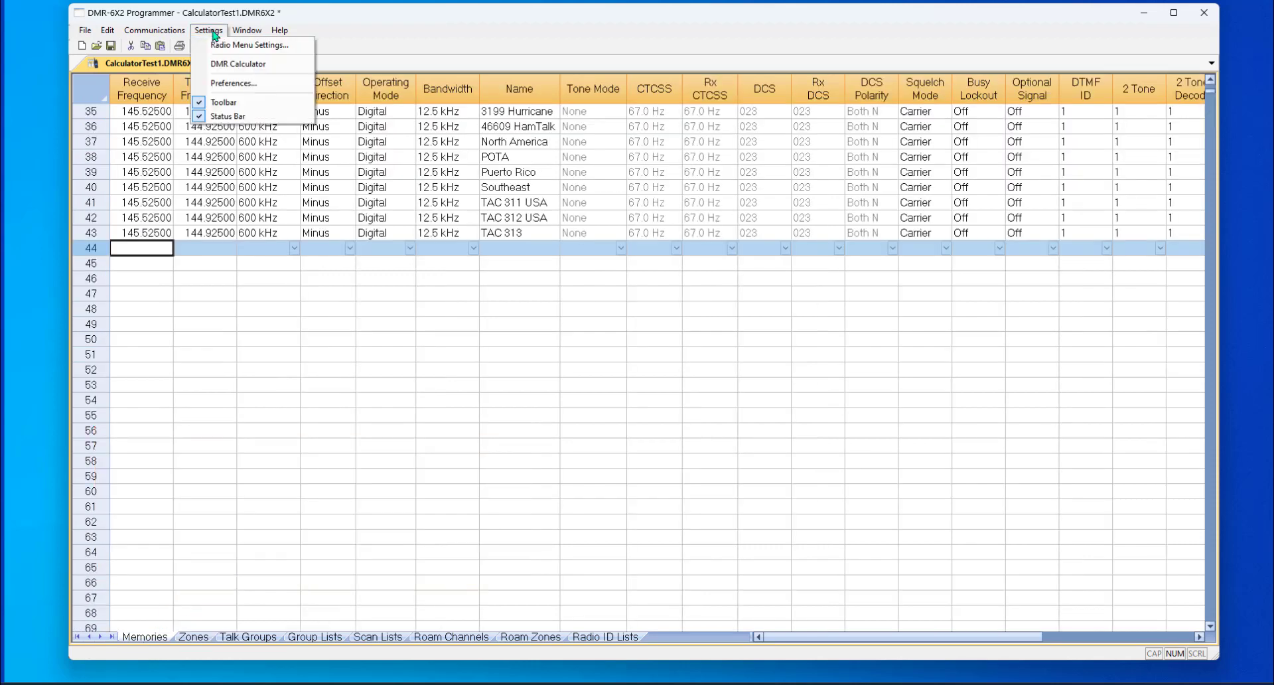
click(225, 64)
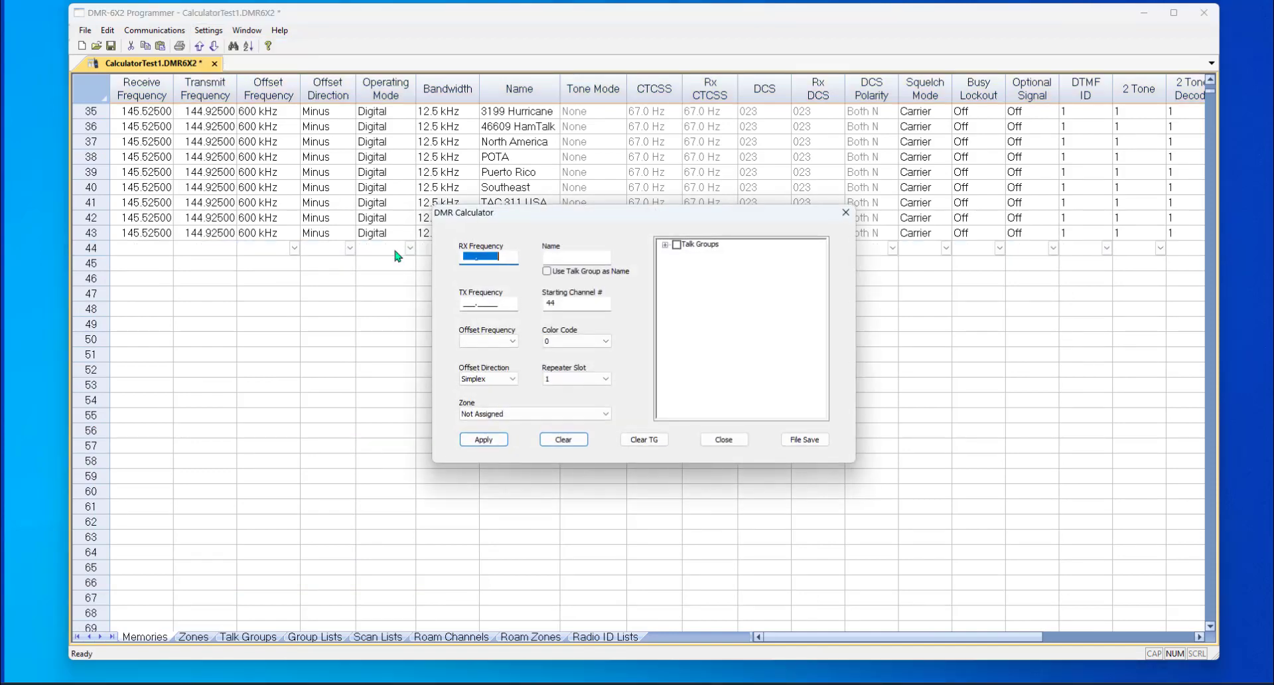
click(665, 245)
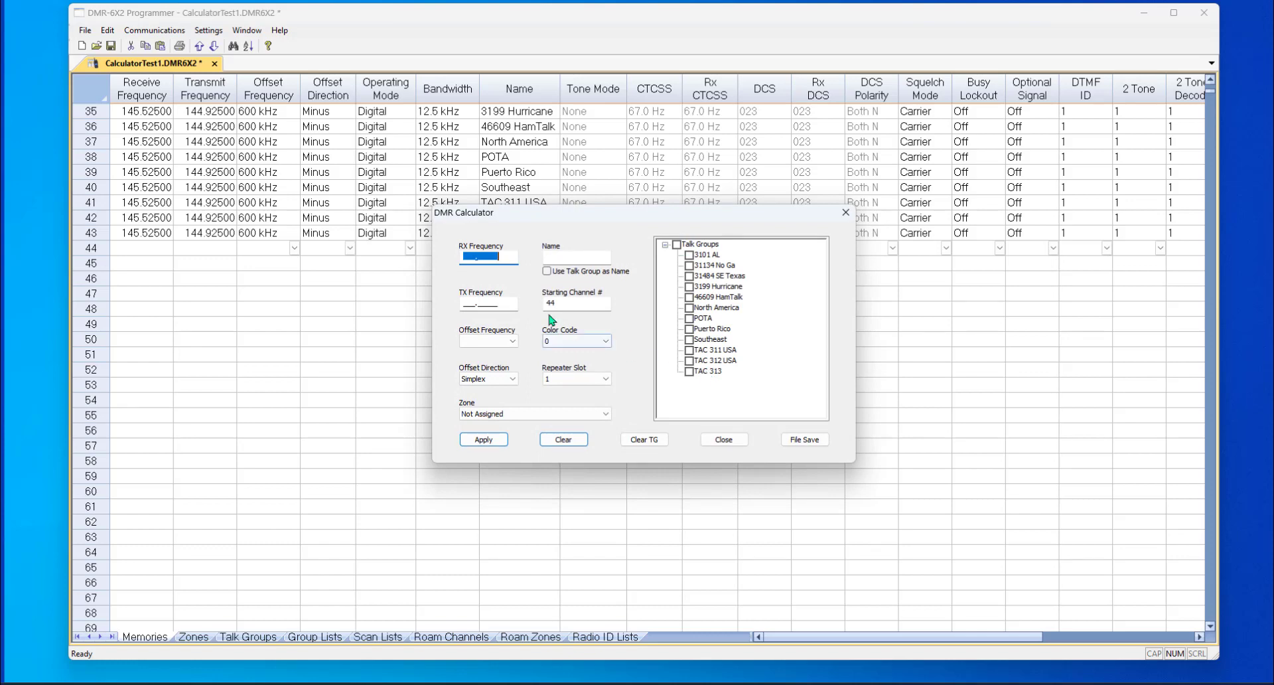
text(145.5)
key(Tab)
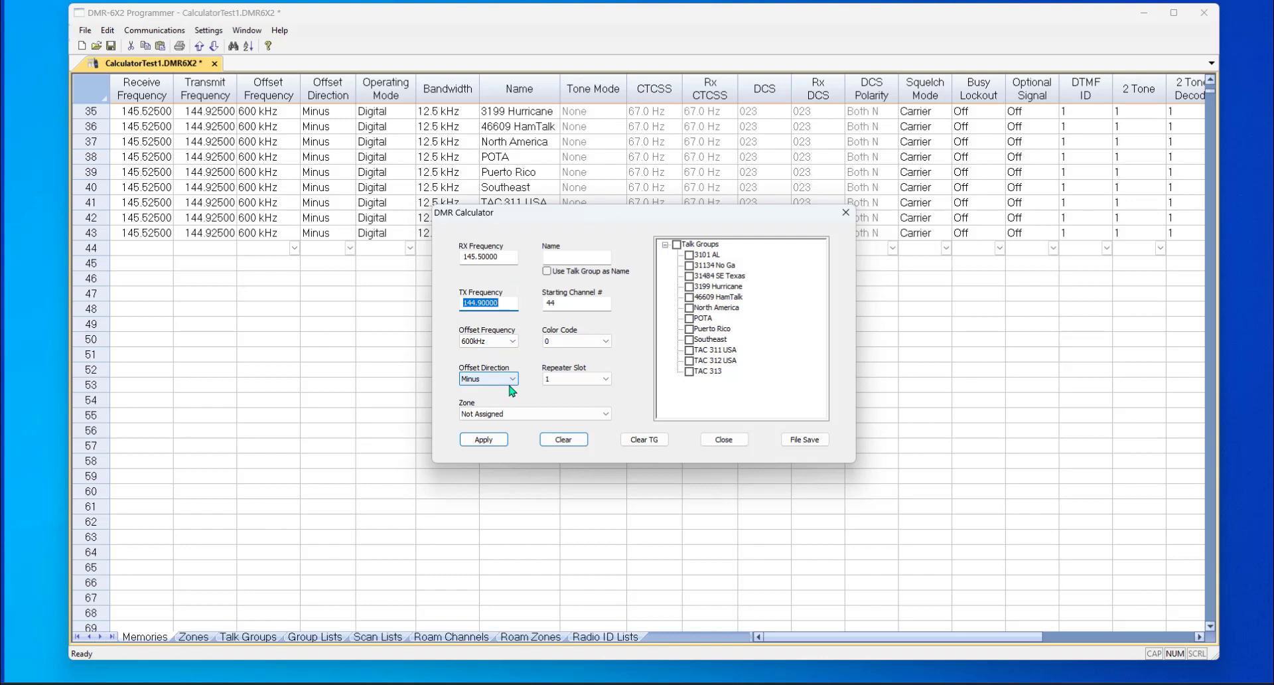
Select all talk groups except 3199 Hurricane, POTA and TAC 311 USA, and use the talk group as the channel name.
click(677, 245)
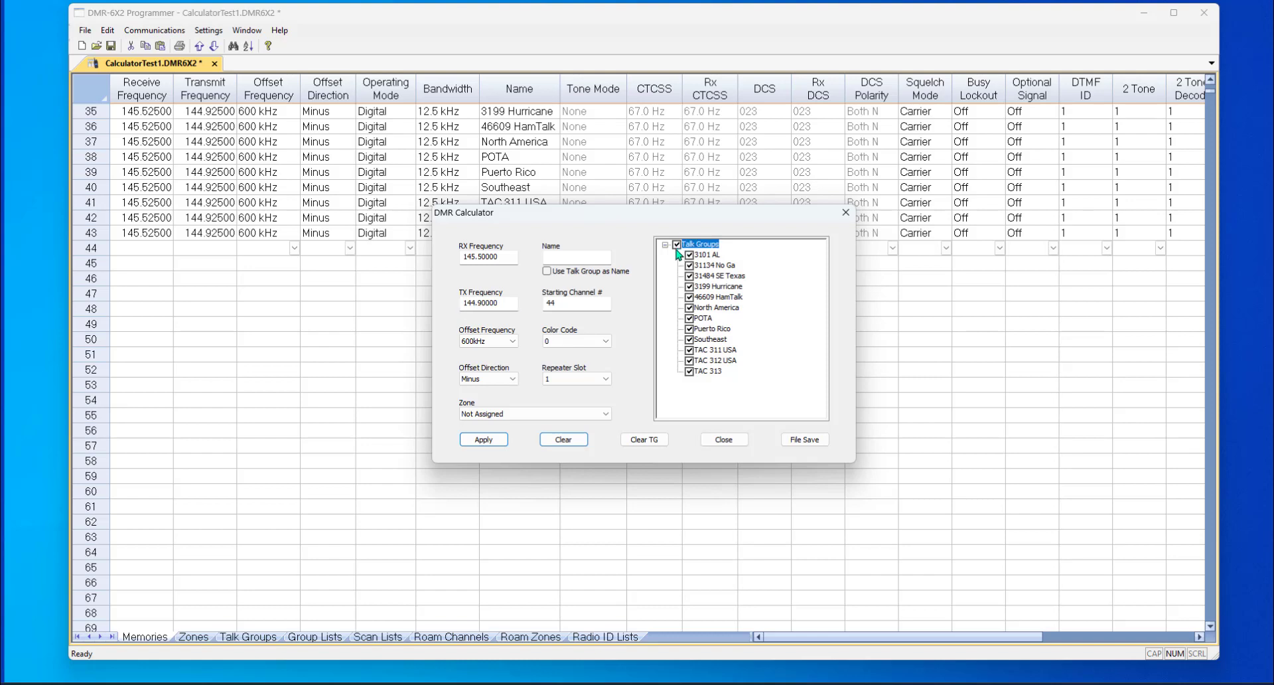
click(689, 286)
click(689, 318)
click(689, 350)
click(547, 272)
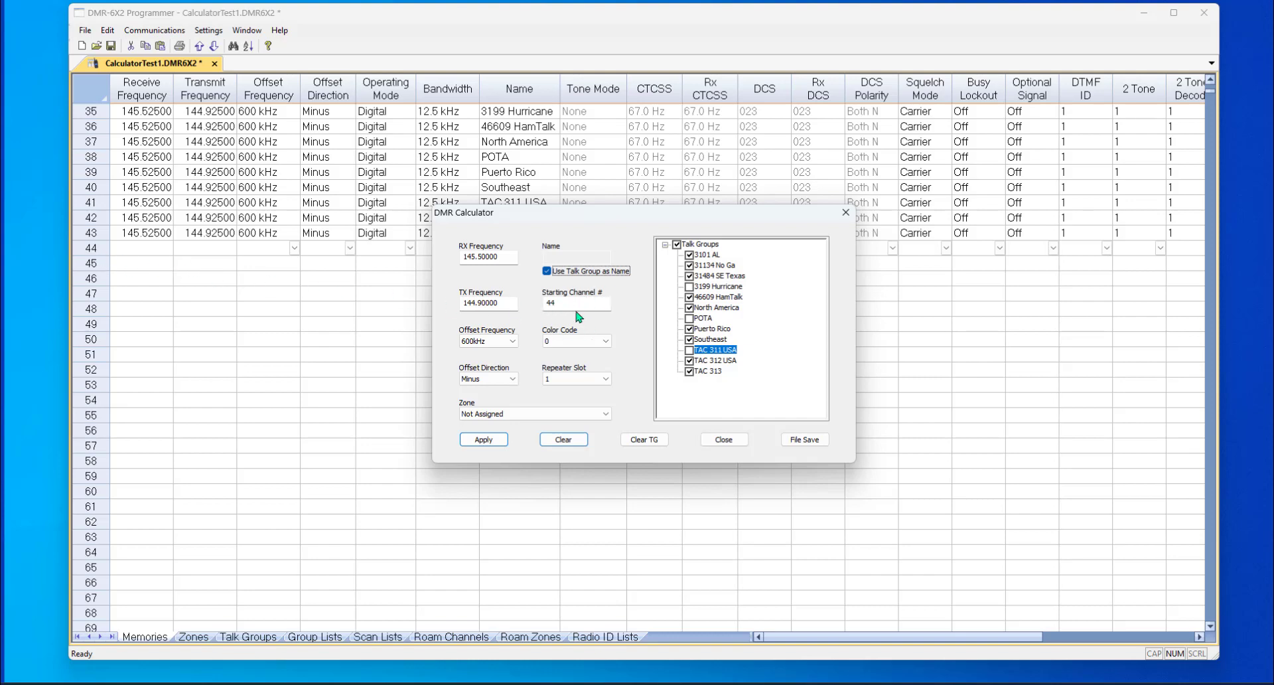
Add the channels with color code 4 and repeater slot 2, assigned to the Alabama zone.
click(586, 341)
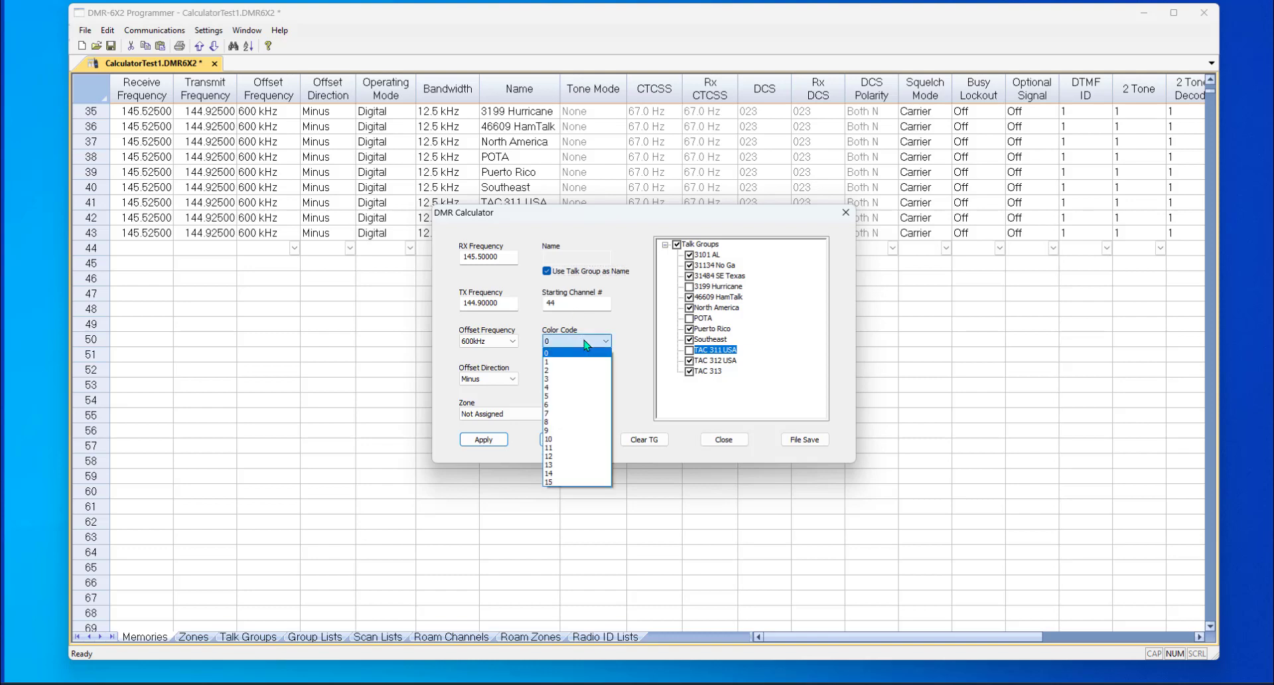
click(572, 386)
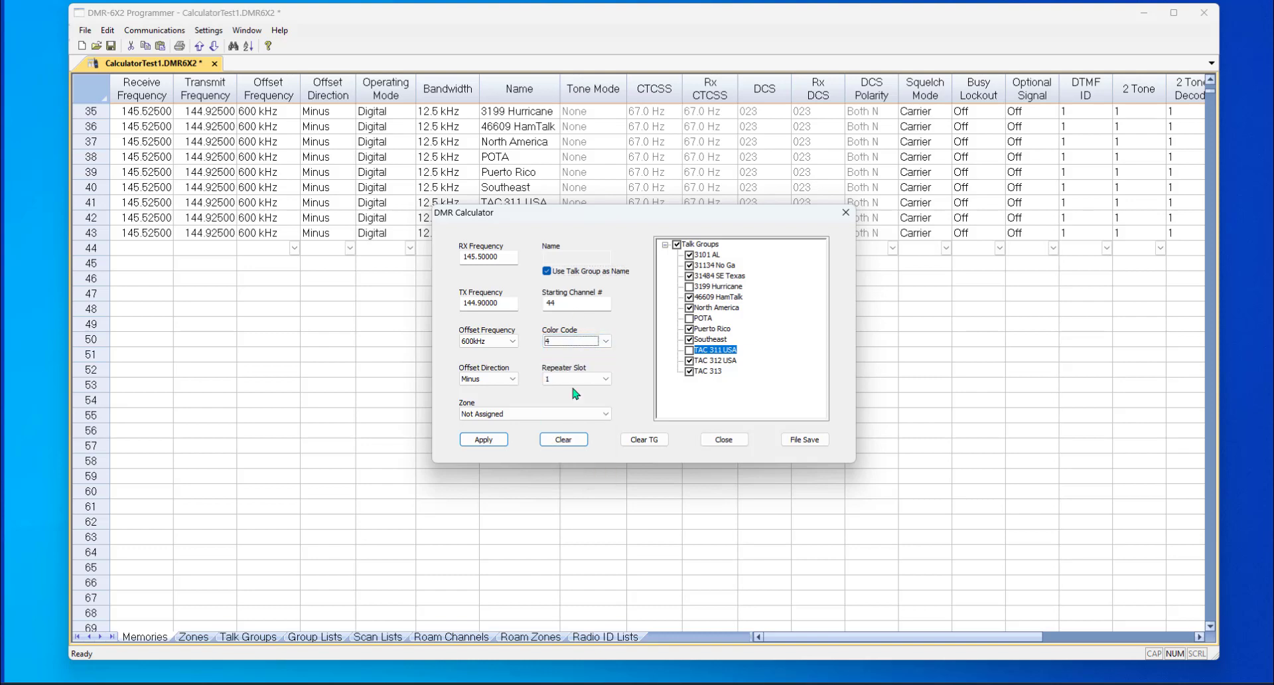
click(578, 380)
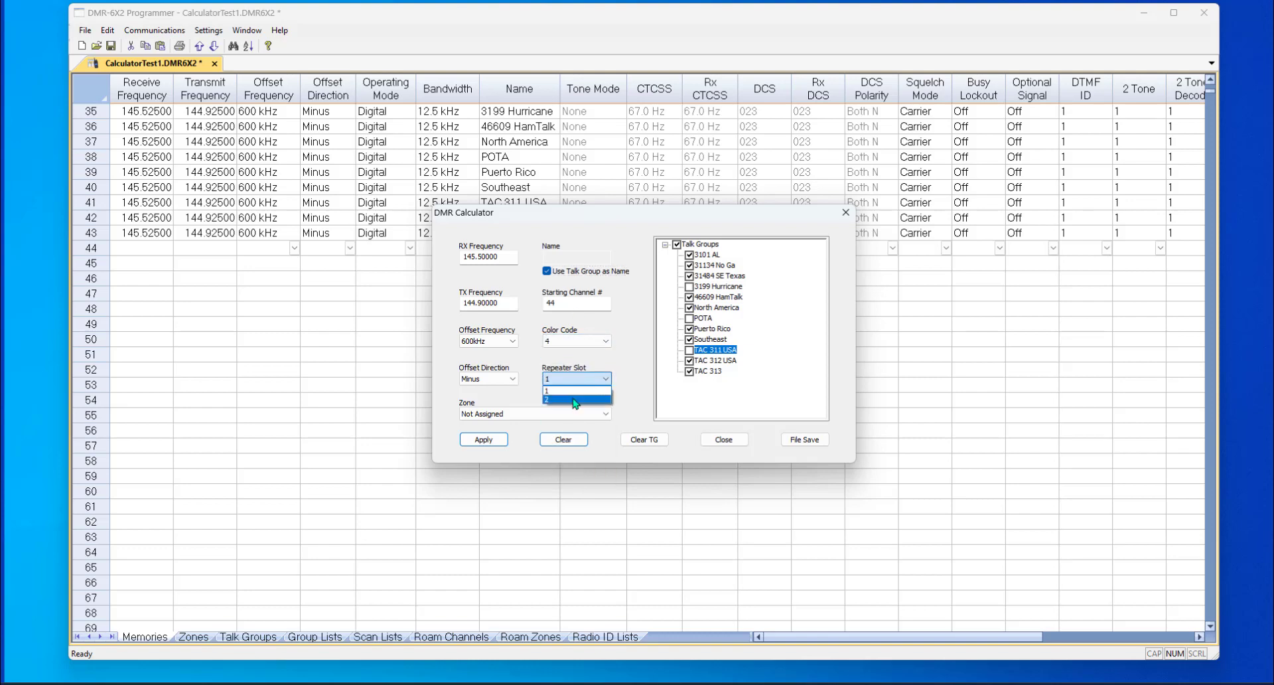
click(573, 398)
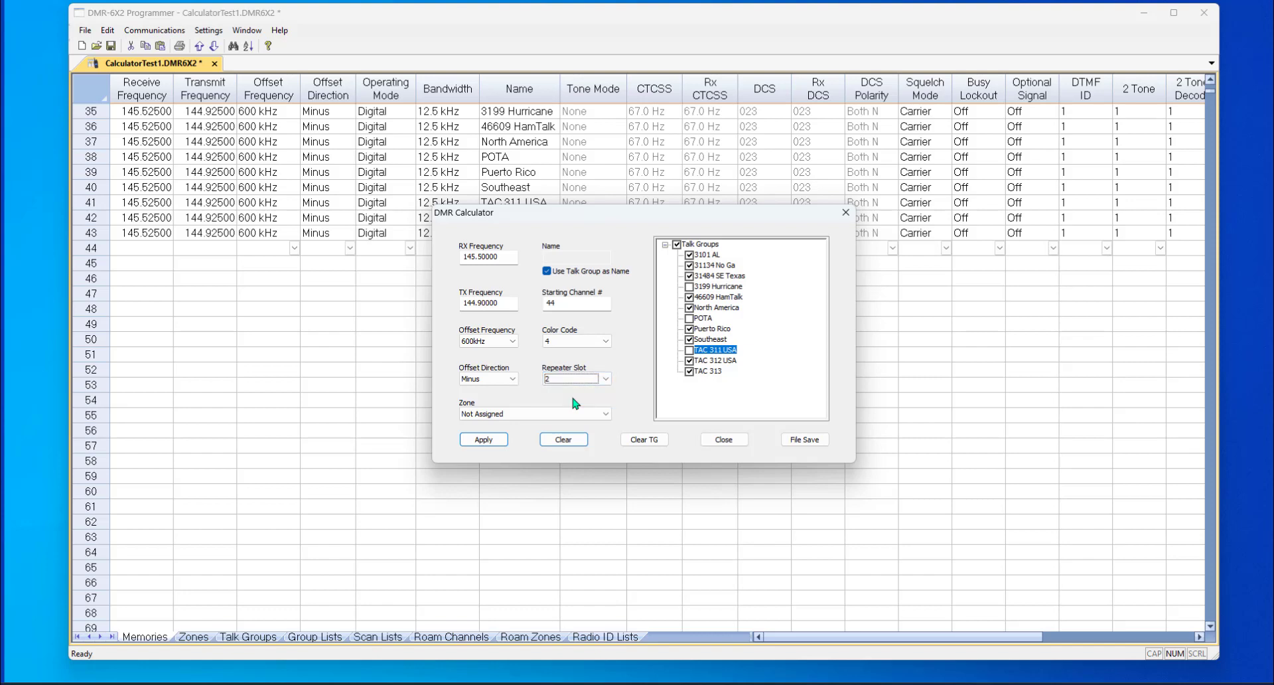
click(554, 414)
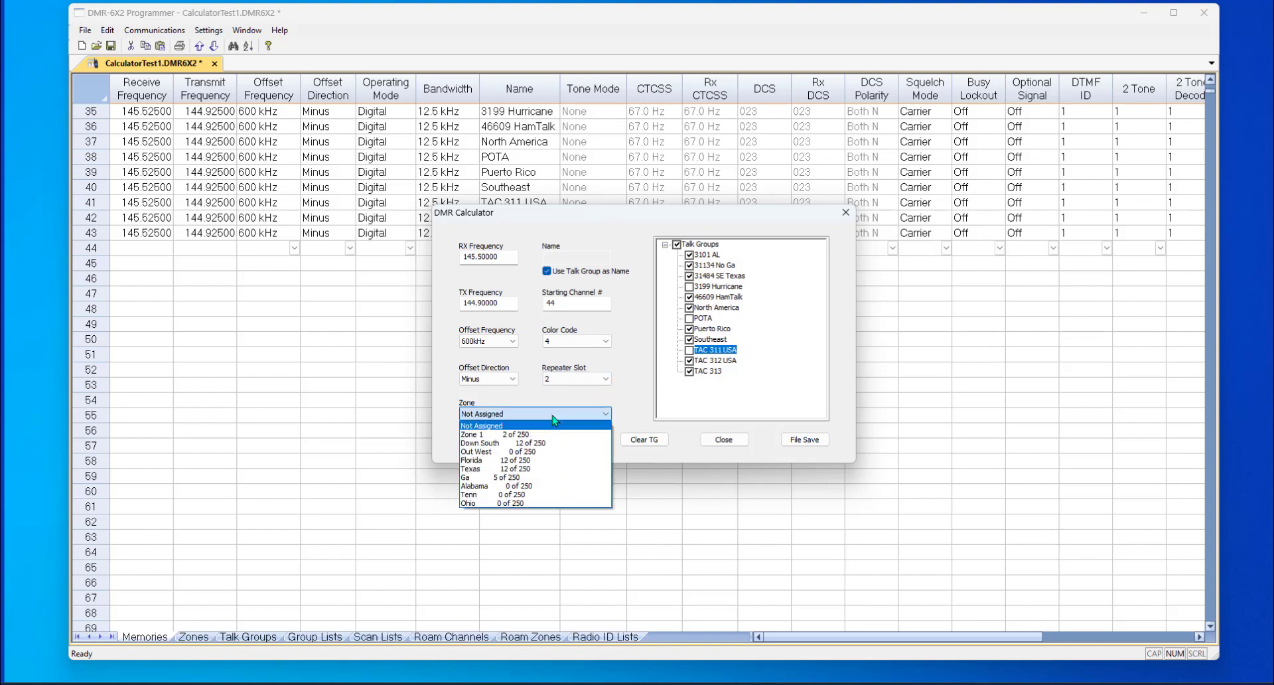
click(538, 486)
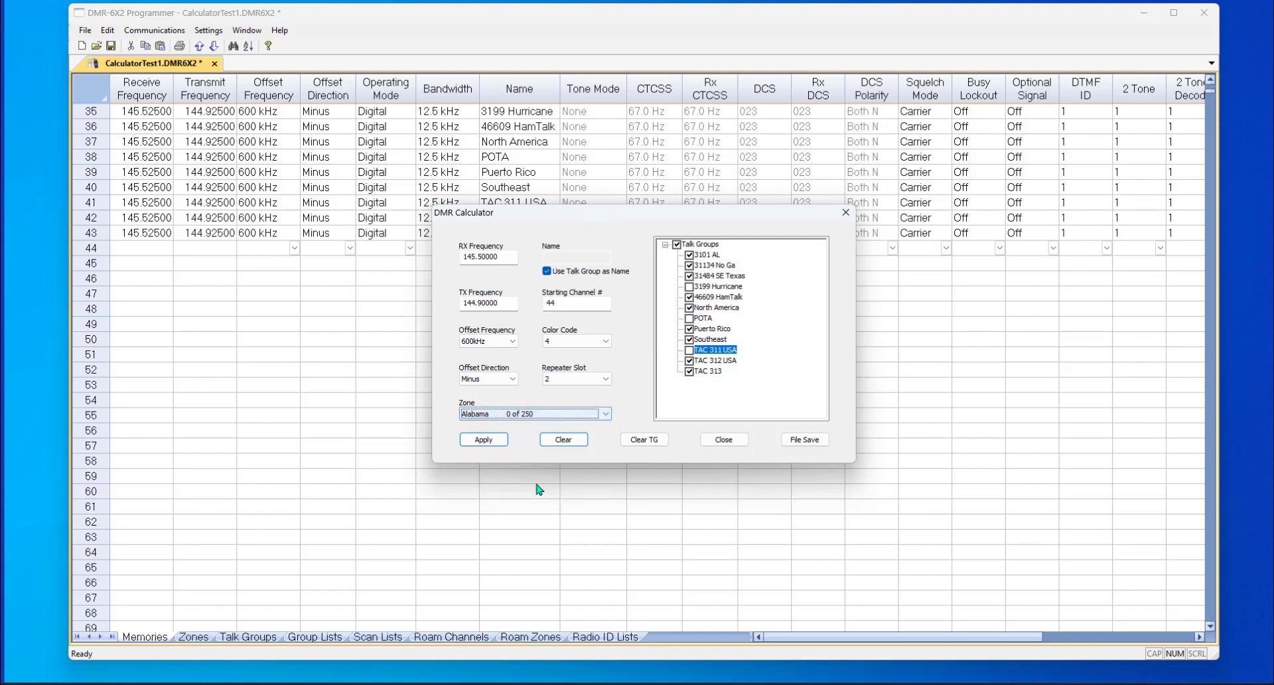
click(483, 440)
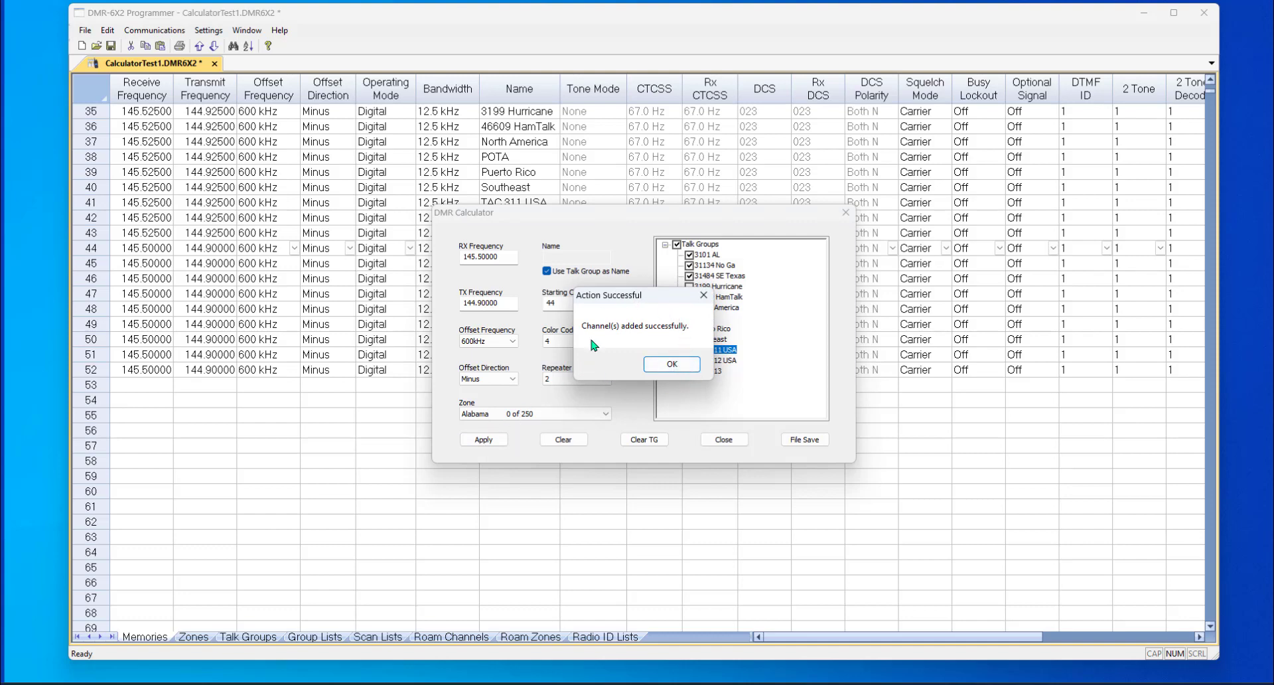
click(672, 364)
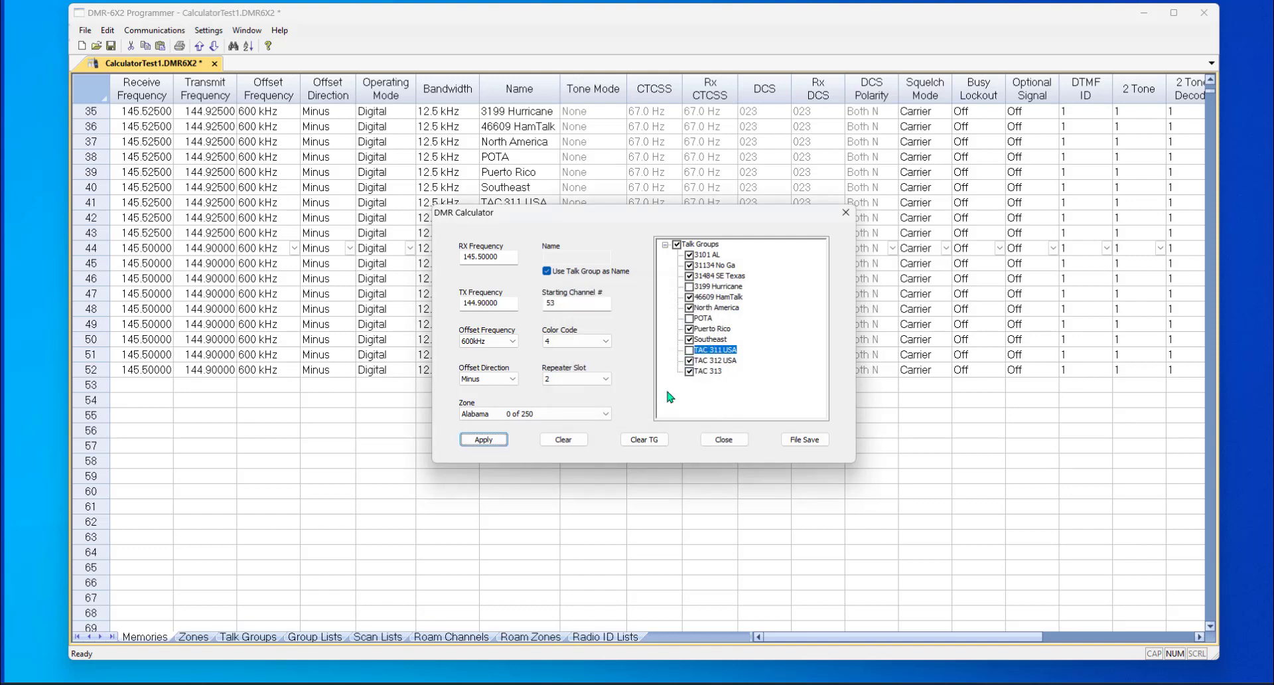
Set the calculator's RX frequency to 446.75 and leave only the POTA talk group selected.
key(Tab)
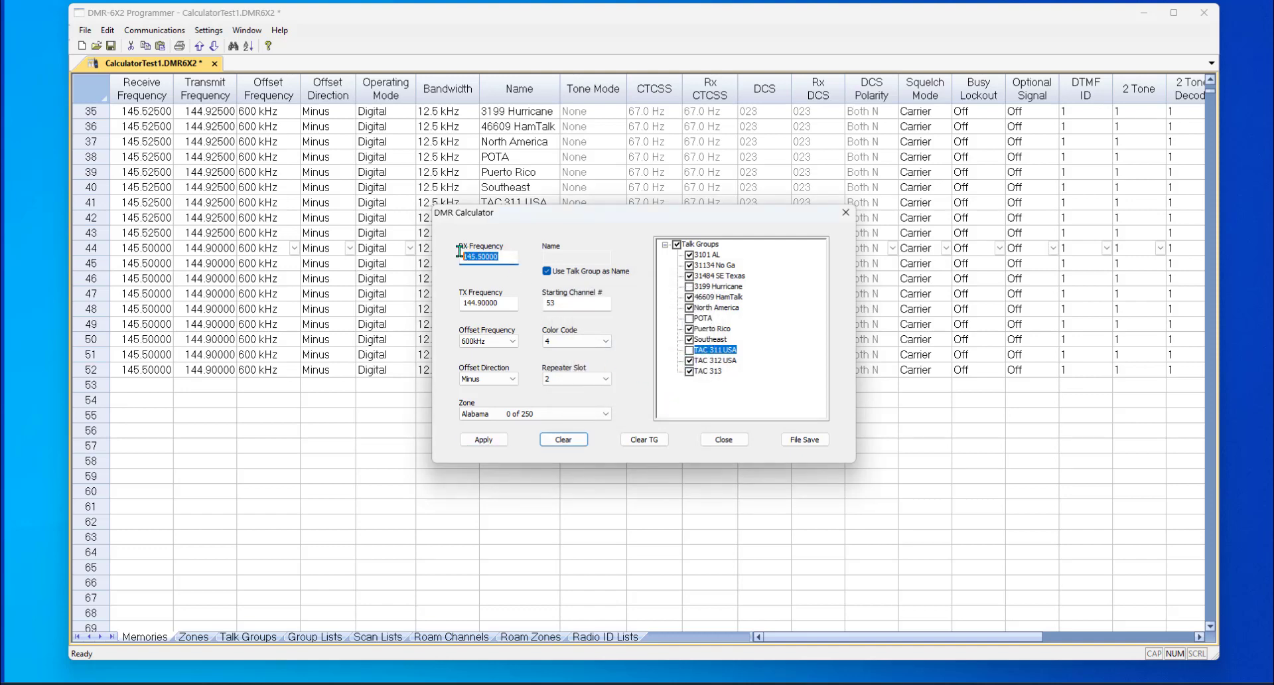
text(446.75)
key(Tab)
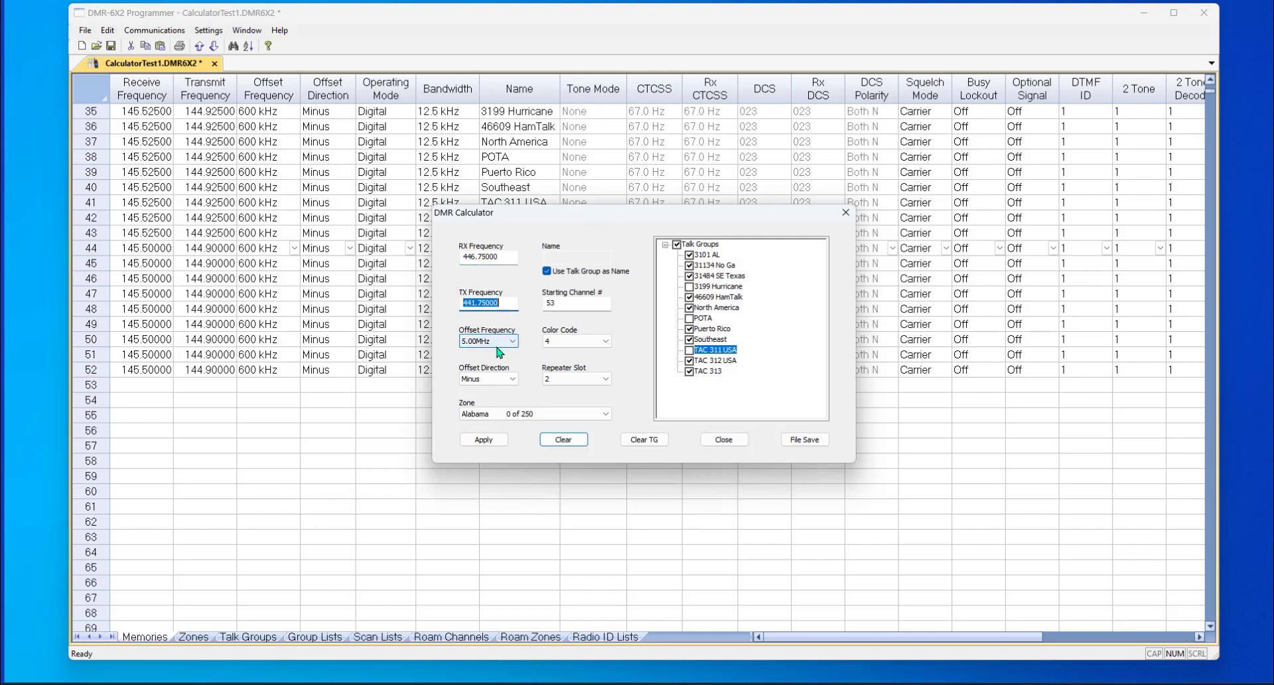
key(Tab)
click(677, 244)
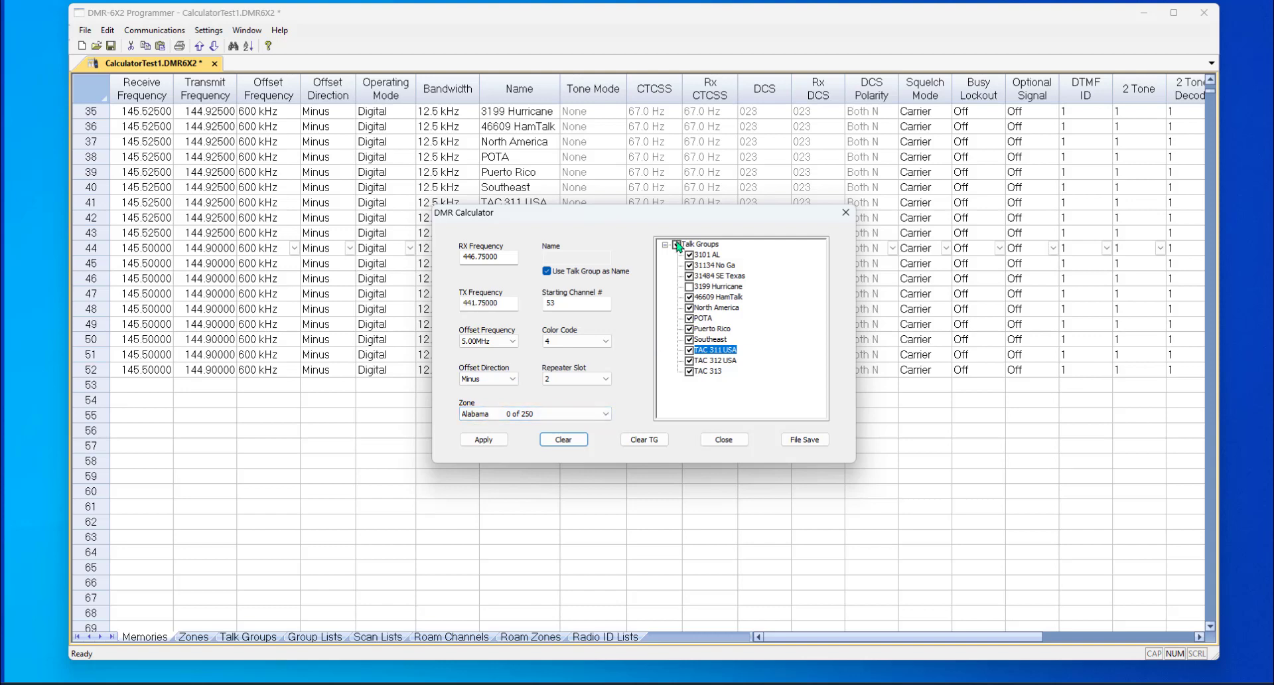
click(689, 319)
Assign the POTA channel to the Tenn zone and add it to the memory channels.
click(577, 414)
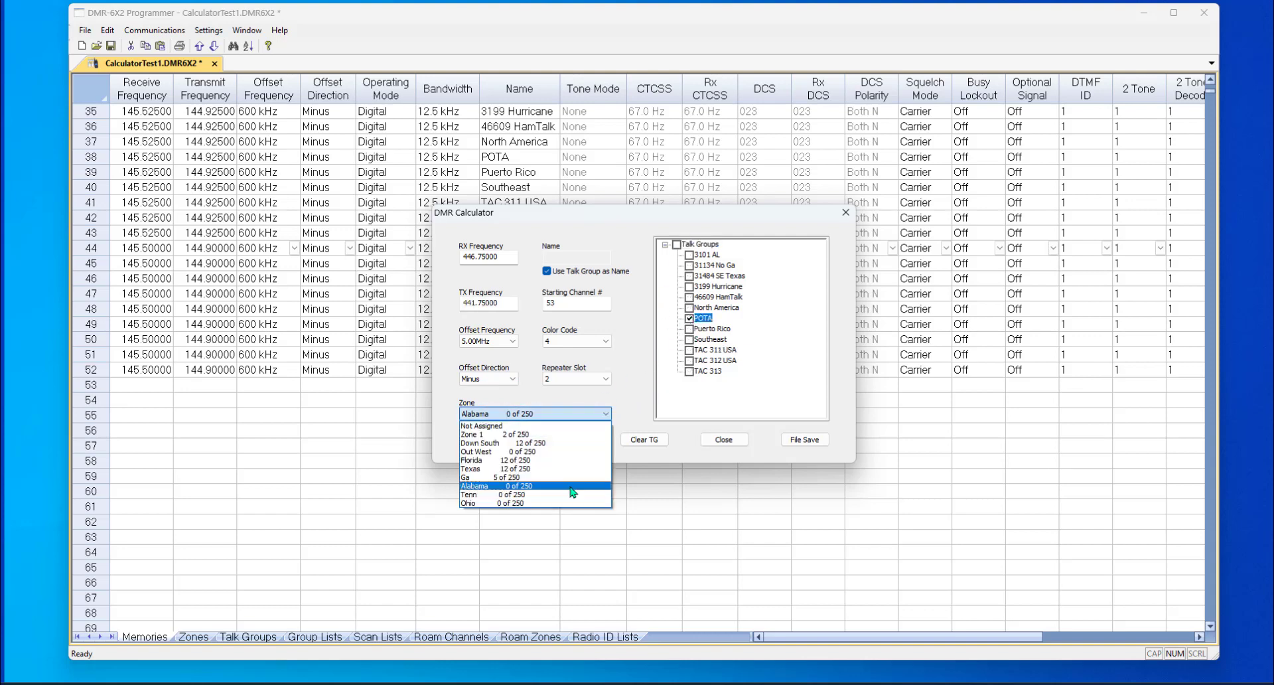
click(563, 495)
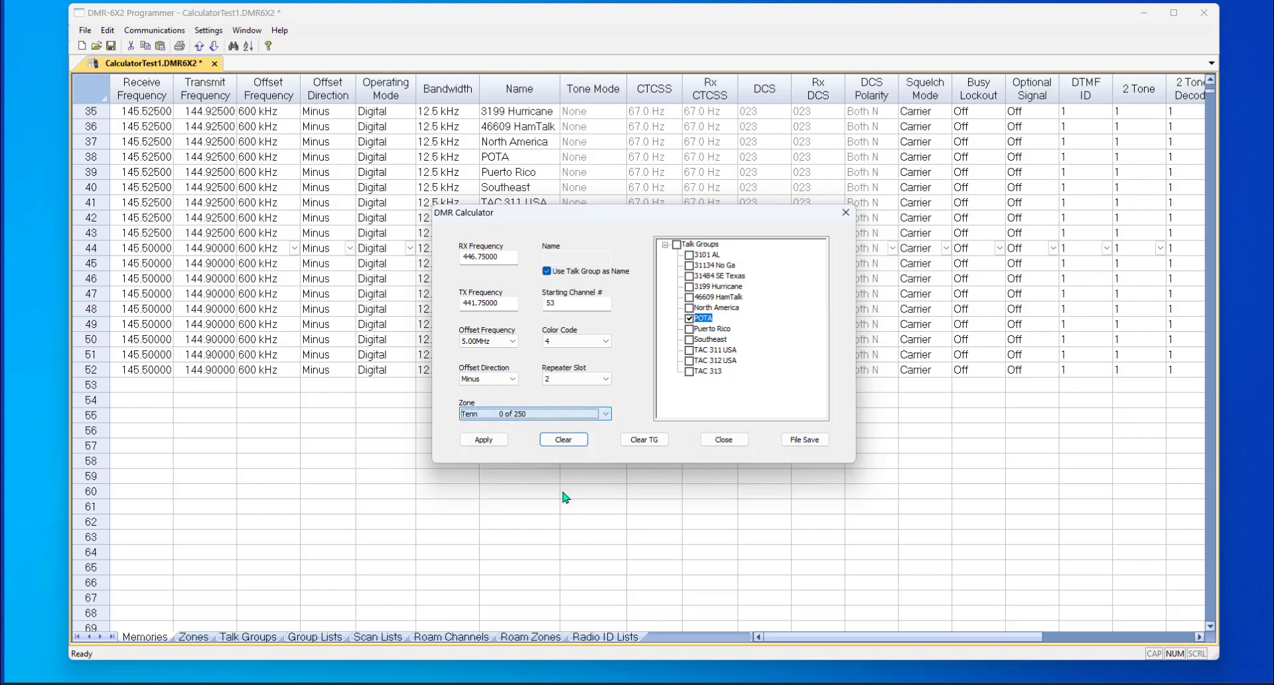
click(474, 441)
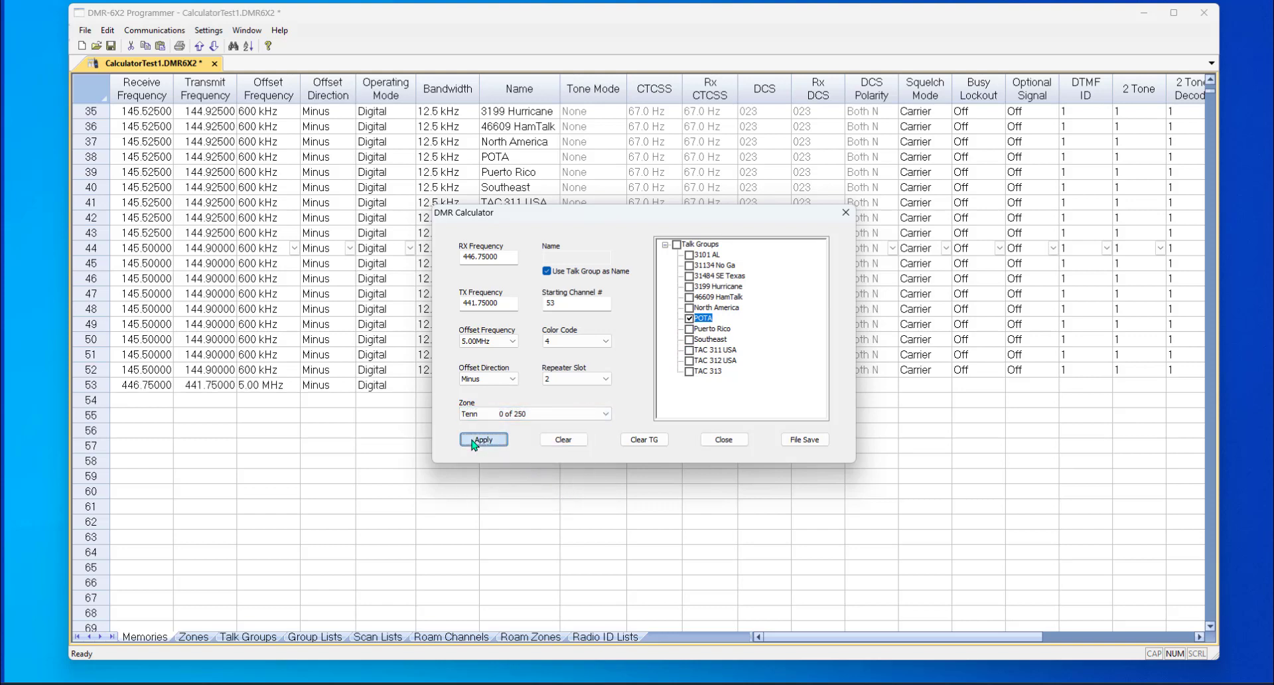
click(671, 364)
Set the calculator's RX frequency to 146.940 and select all talk groups.
drag(505, 257, 436, 244)
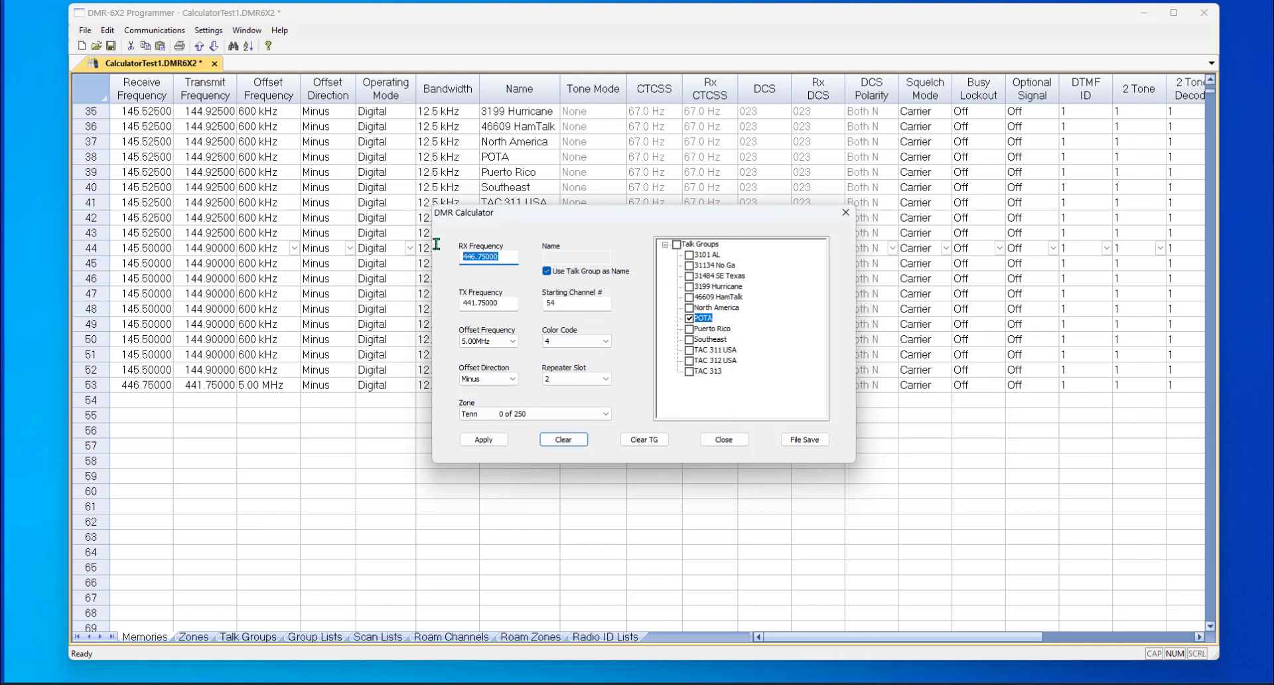
text(146.940)
key(Tab)
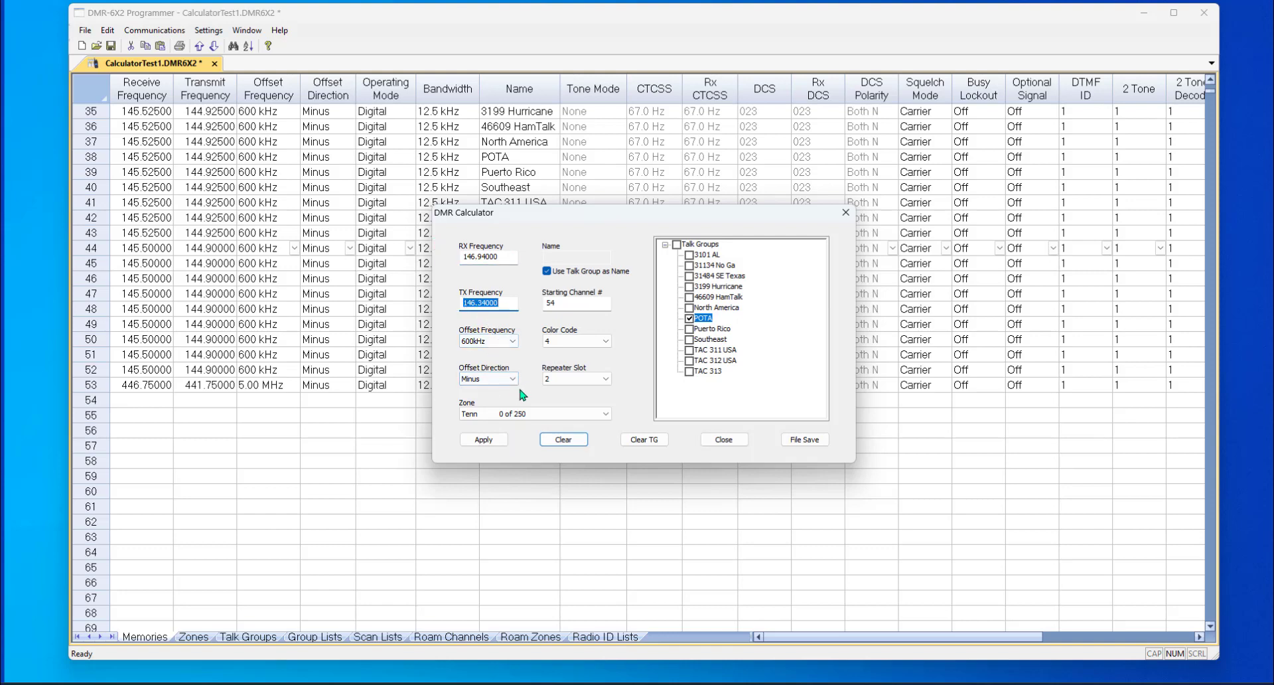
click(675, 245)
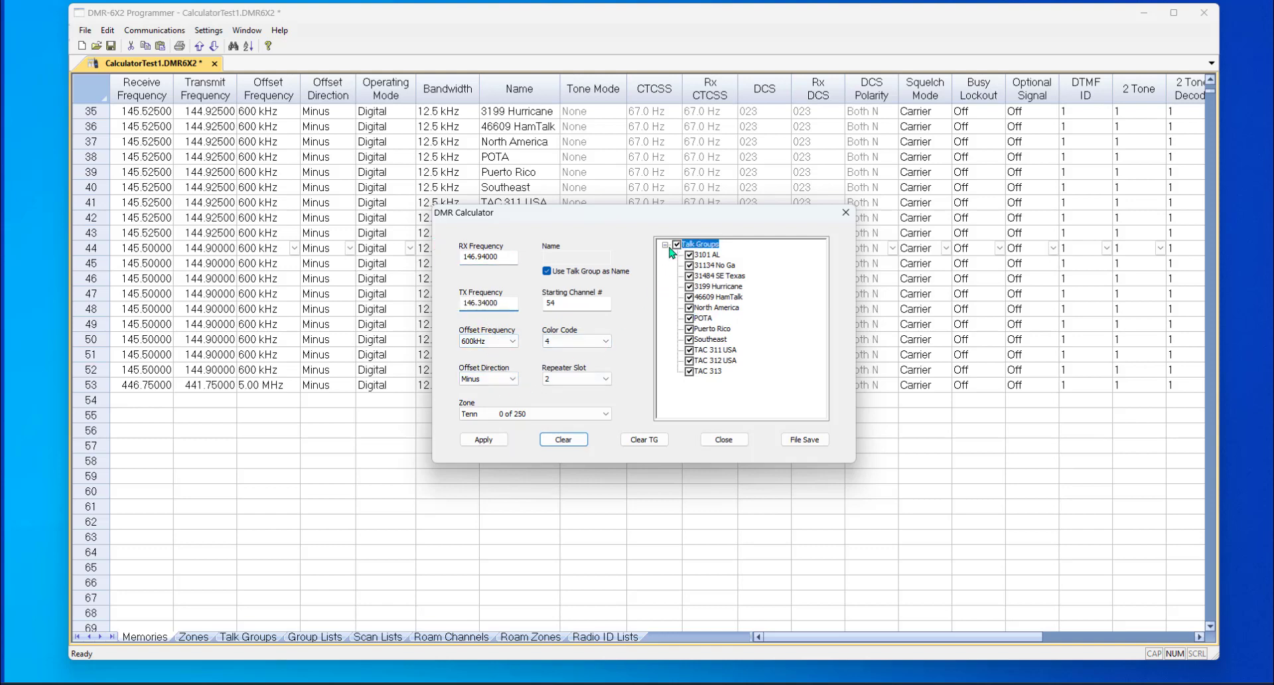
Set color code 1, assign the channels to the Ohio zone and add them to the memory channels.
click(564, 341)
click(563, 362)
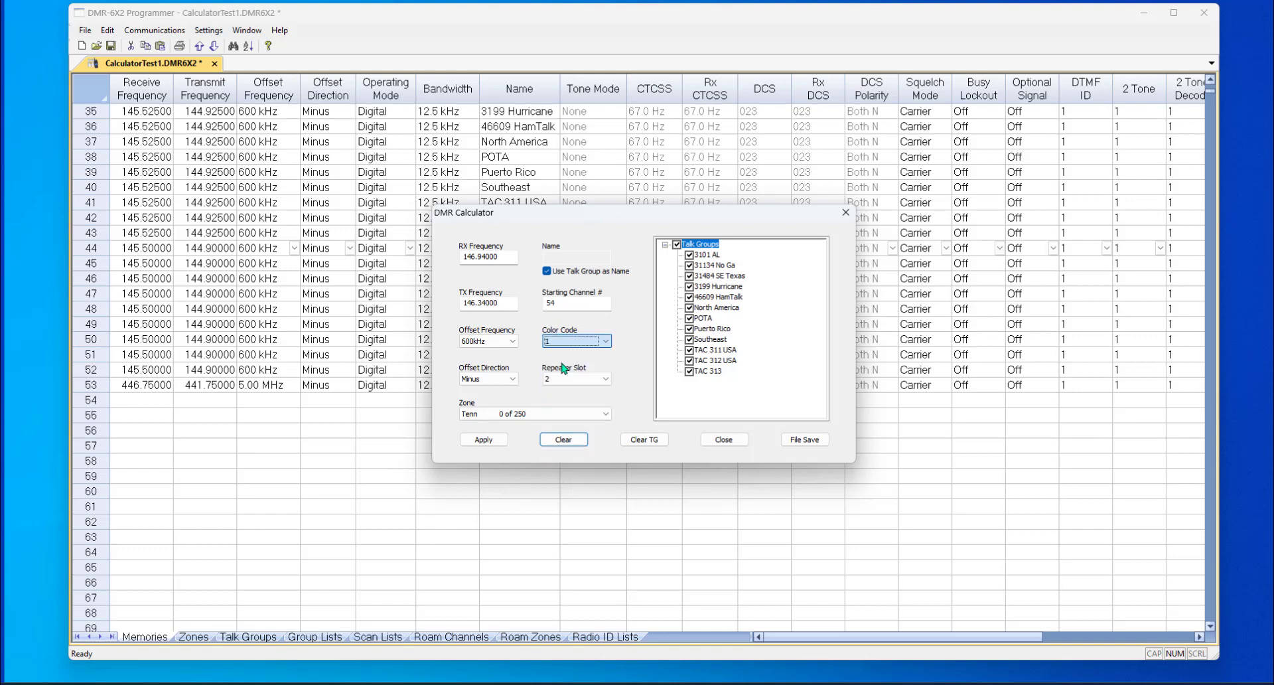
click(534, 412)
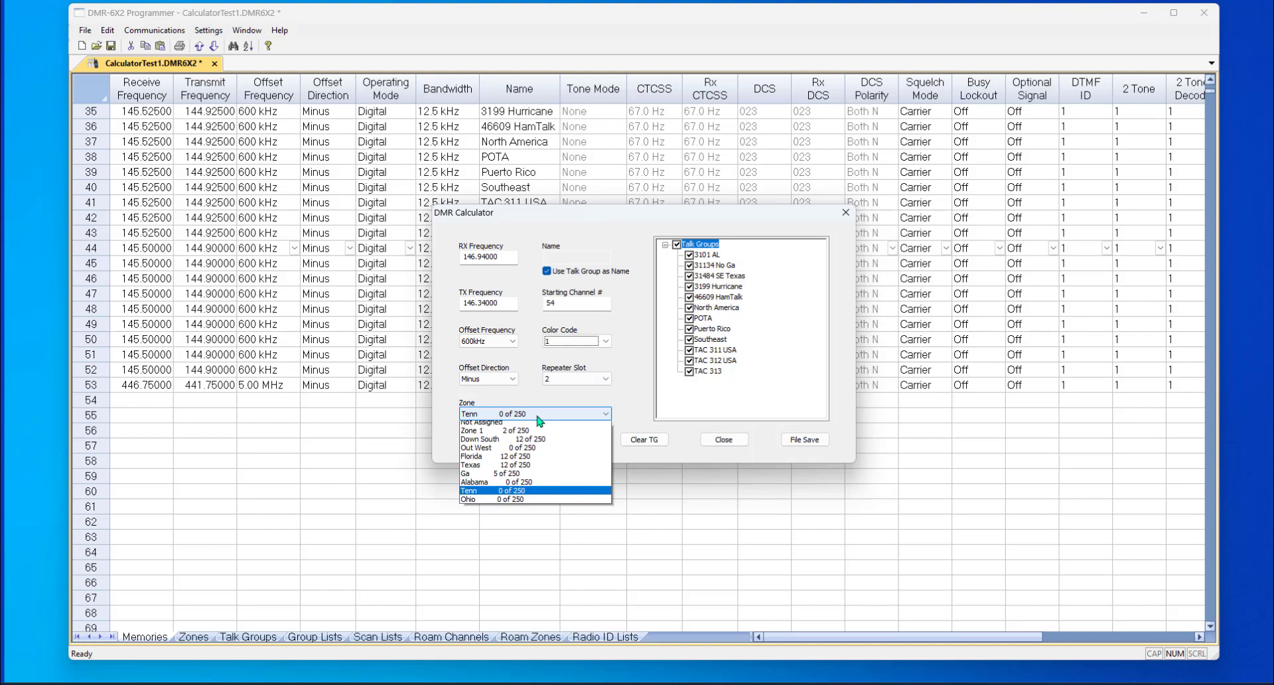
click(527, 503)
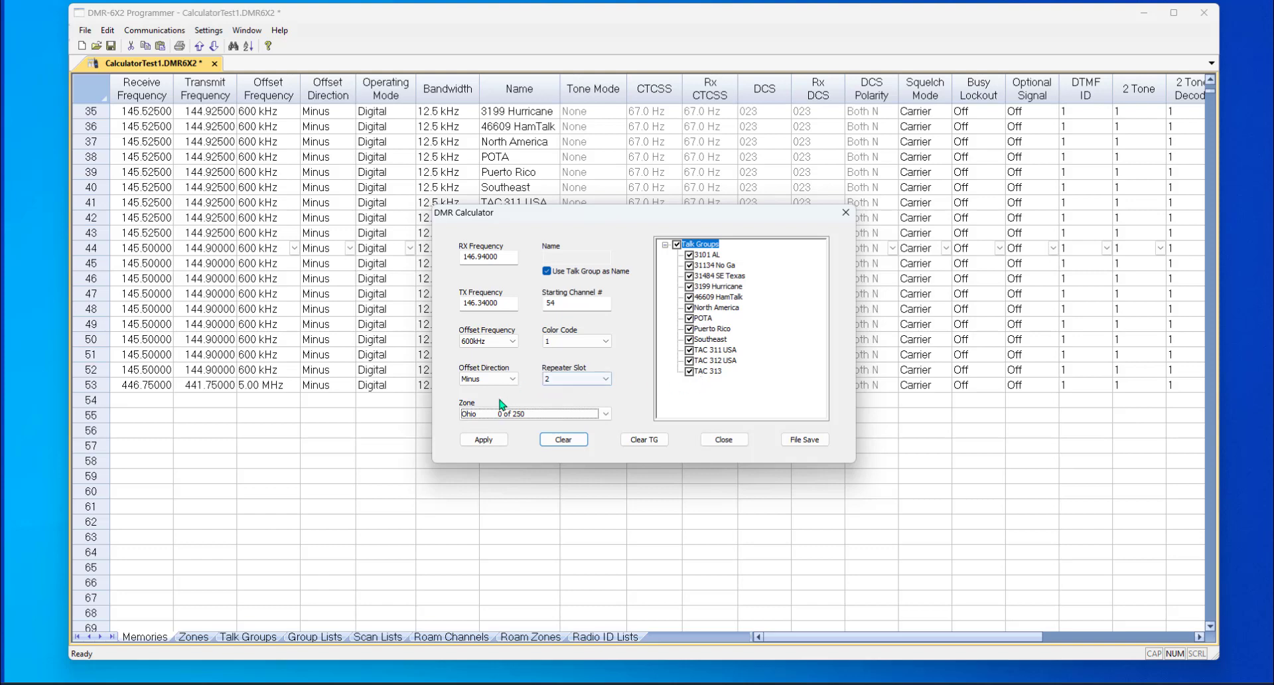
click(484, 440)
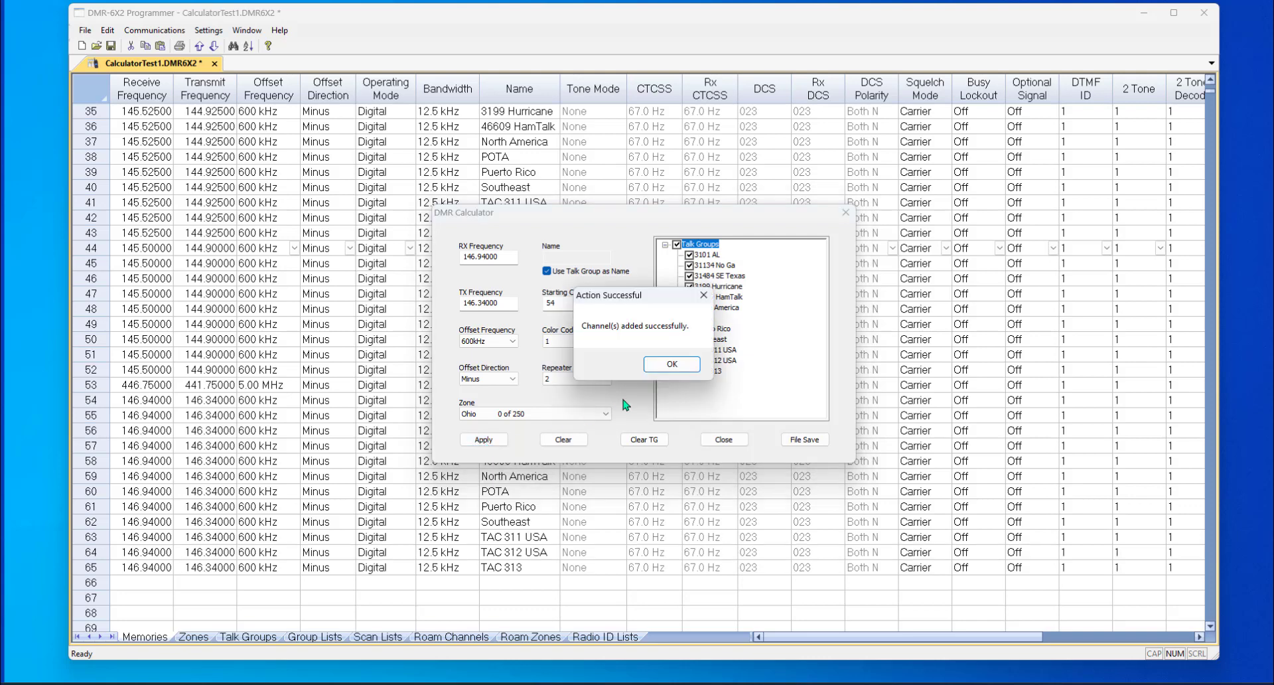
click(672, 364)
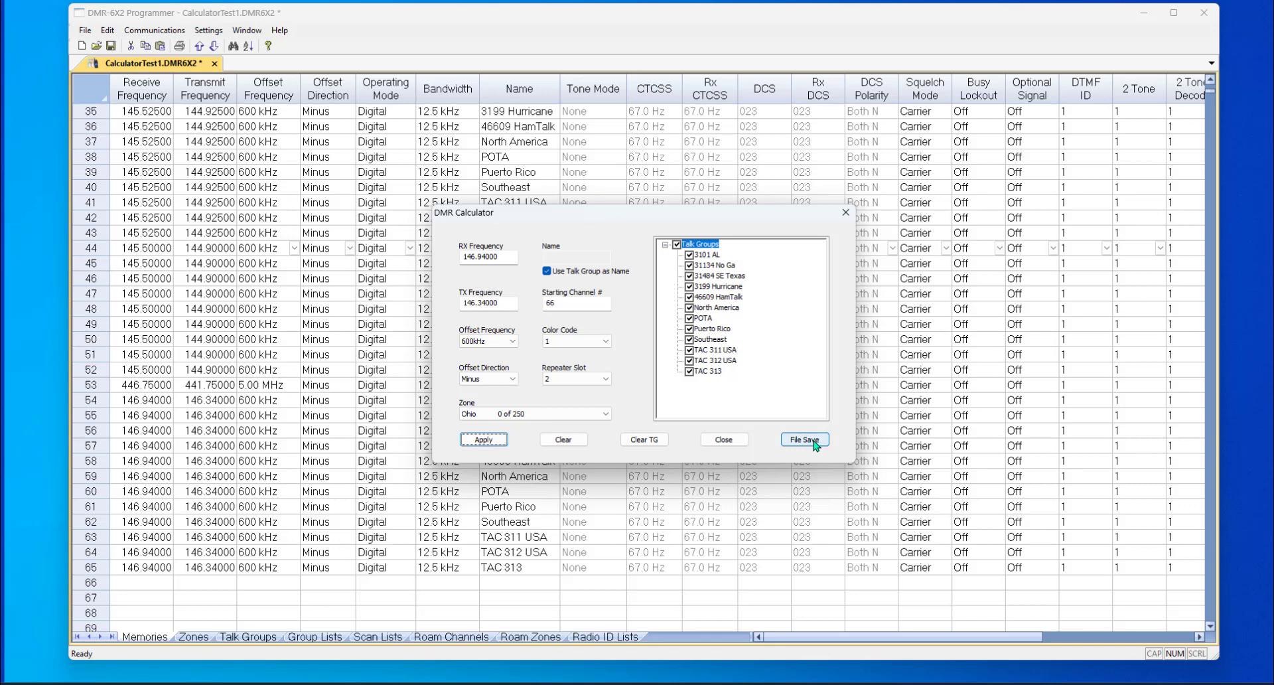
Save the file and close the DMR Calculator, checking the channels assigned to each zone before returning to the memories.
click(805, 440)
click(723, 440)
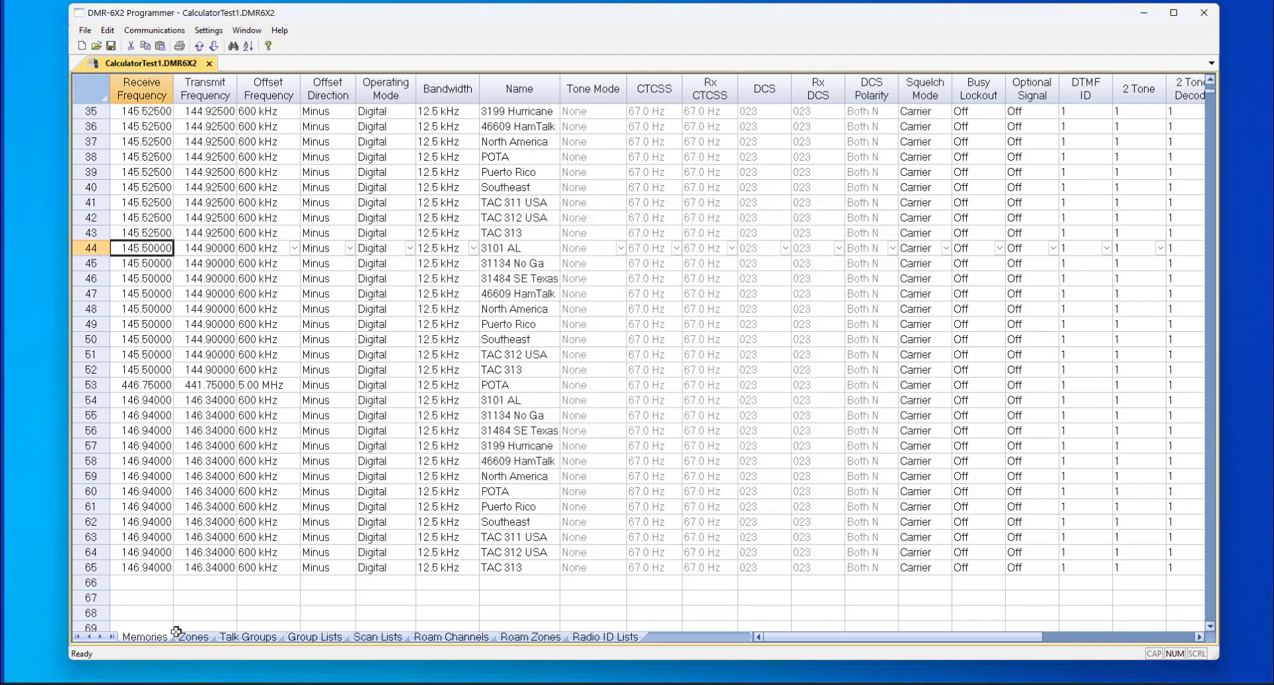
click(192, 638)
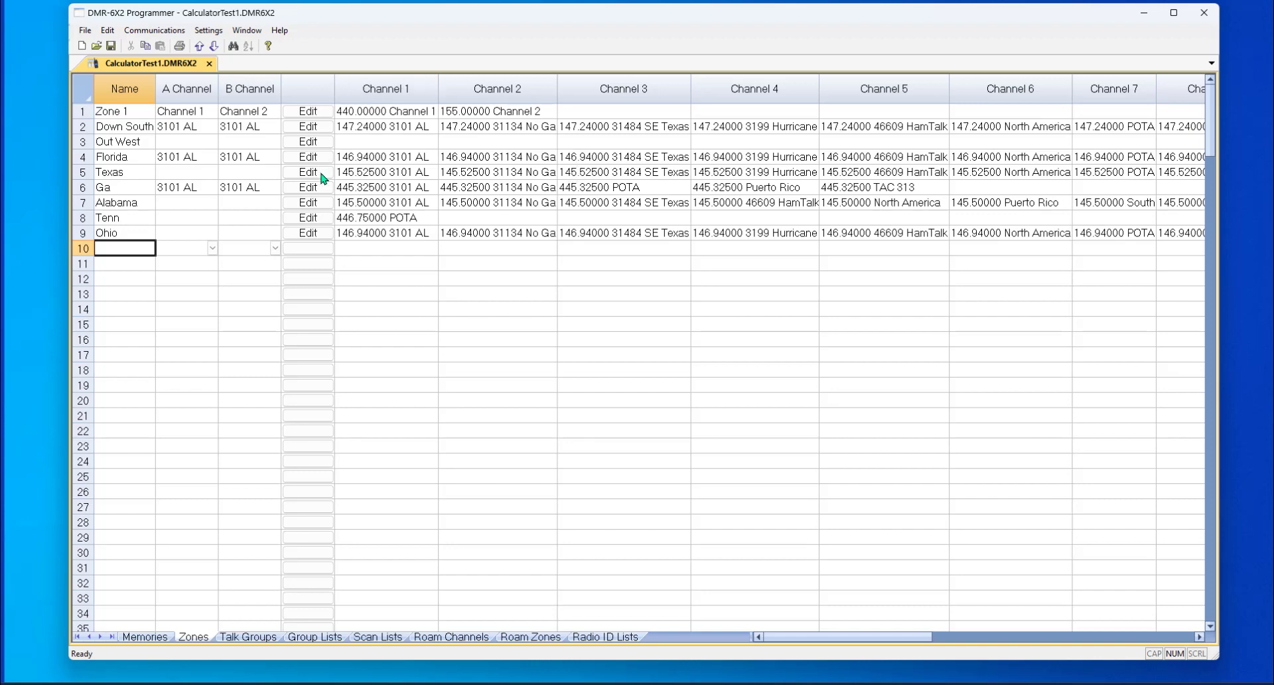
click(141, 637)
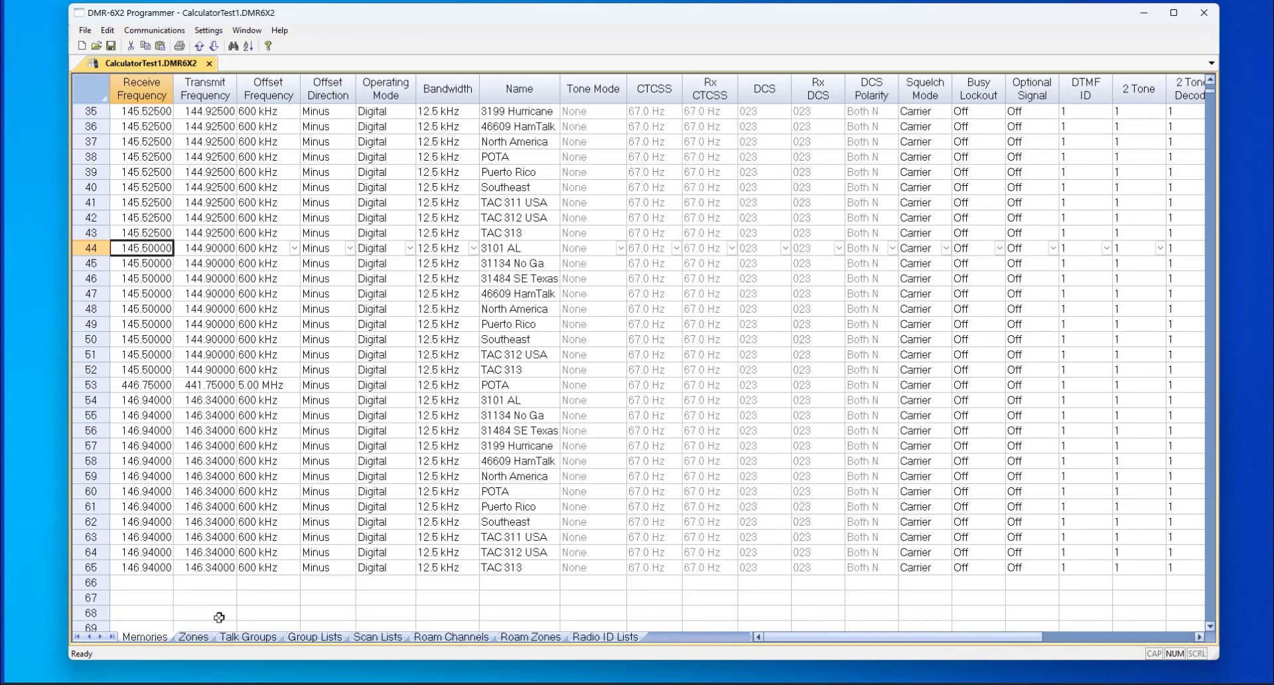